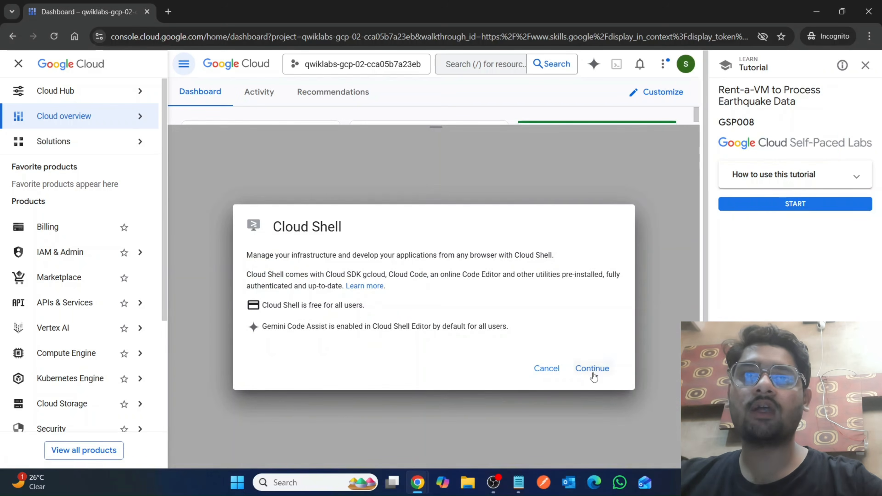
- Start and authorize Cloud Shell, and open the Compute Engine overview
{"action": "left_click", "coordinate": [592, 368]}
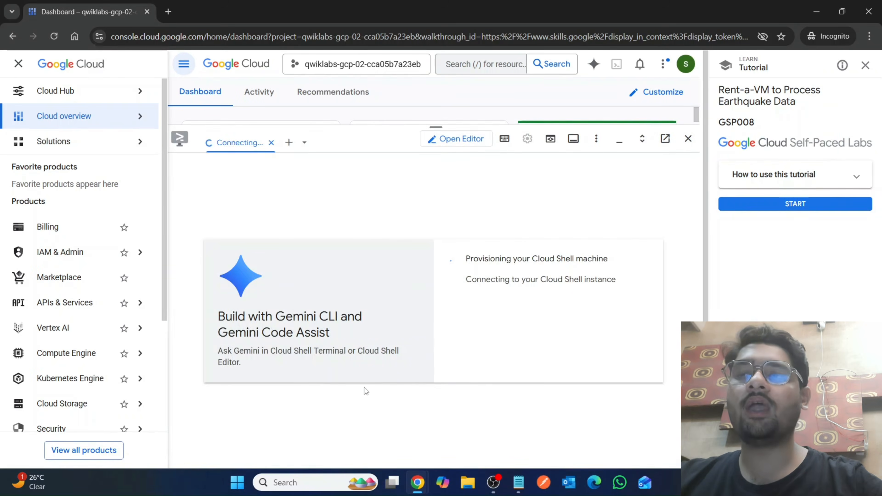
{"action": "scroll", "coordinate": [55, 344], "scroll_direction": "down", "scroll_amount": 1}
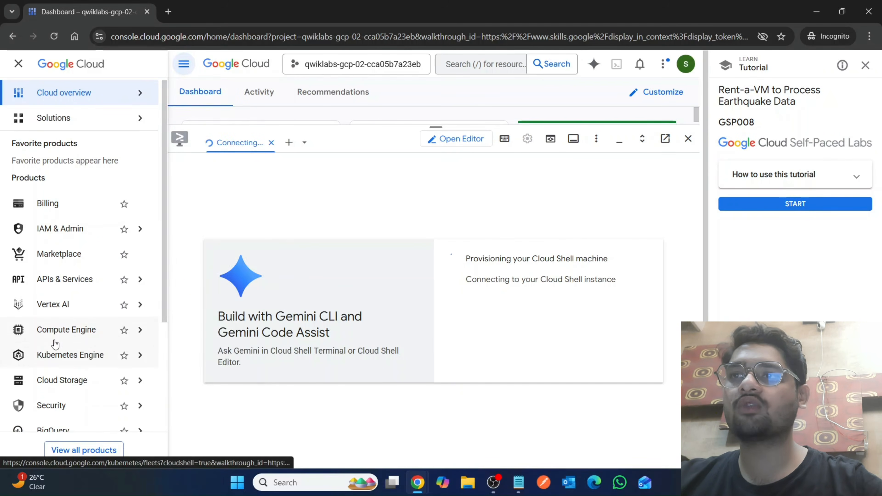
{"action": "mouse_move", "coordinate": [59, 336]}
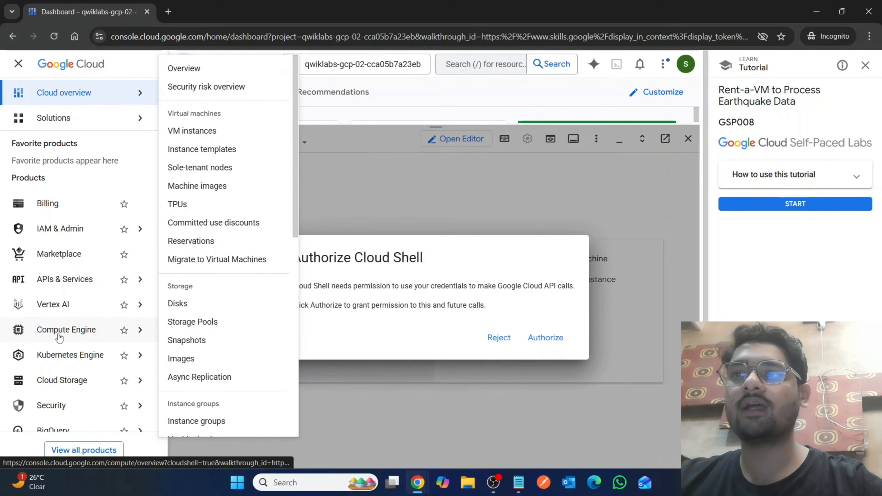
{"action": "left_click", "coordinate": [59, 336]}
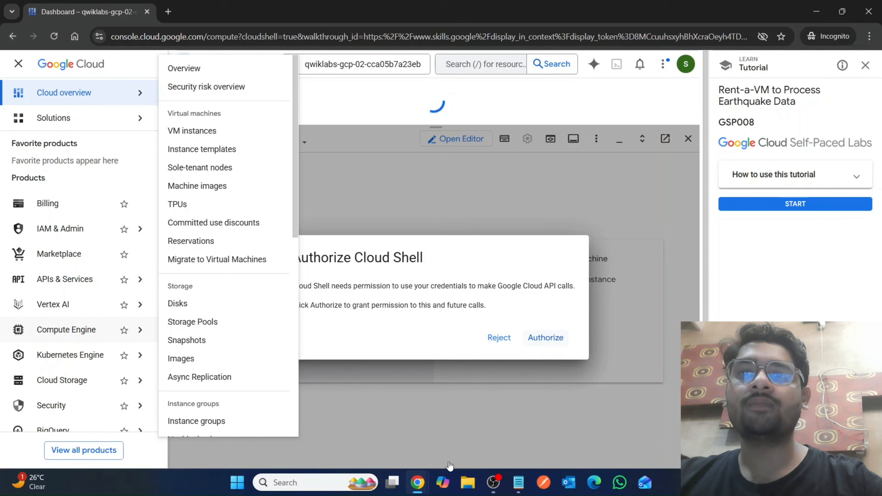
{"action": "left_click", "coordinate": [545, 337]}
- Switch to the lab instructions and read Task 1 on creating a Compute Engine instance with the necessary API access
{"action": "mouse_move", "coordinate": [417, 482]}
{"action": "left_click", "coordinate": [349, 424]}
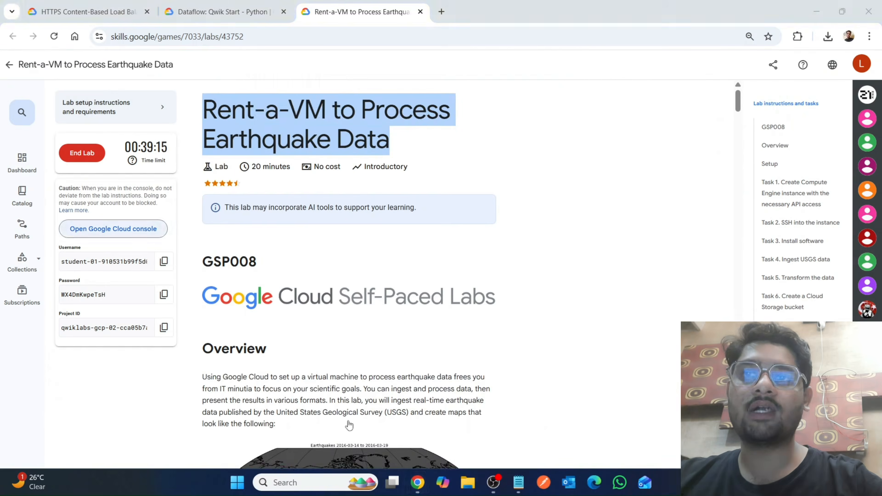
{"action": "scroll", "coordinate": [348, 424], "scroll_direction": "down", "scroll_amount": 8}
{"action": "scroll", "coordinate": [349, 423], "scroll_direction": "down", "scroll_amount": 20}
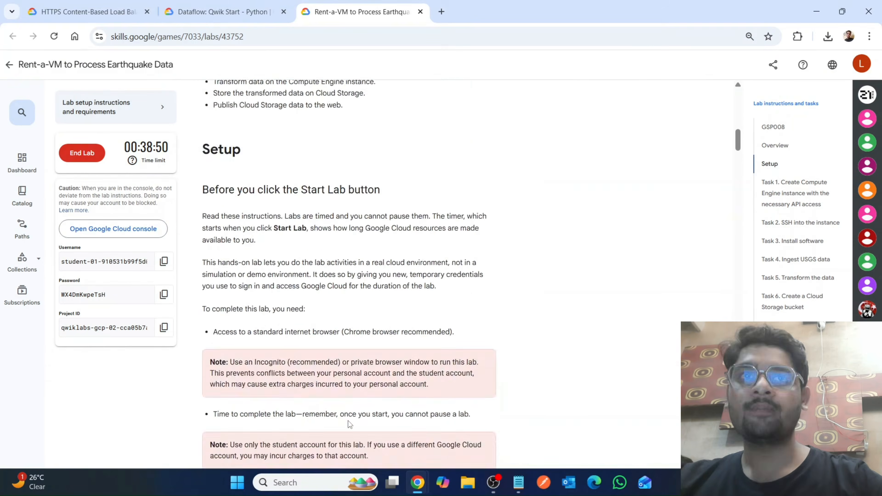
{"action": "scroll", "coordinate": [348, 424], "scroll_direction": "down", "scroll_amount": 15}
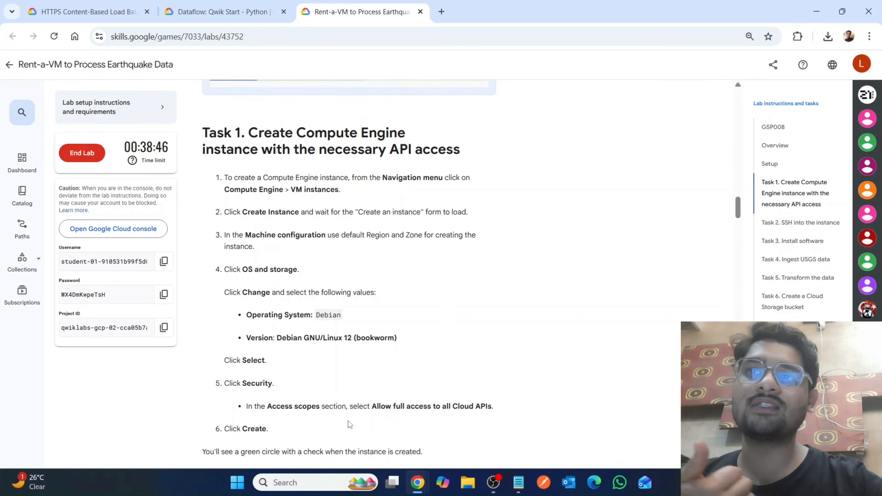
{"action": "scroll", "coordinate": [350, 424], "scroll_direction": "down", "scroll_amount": 1}
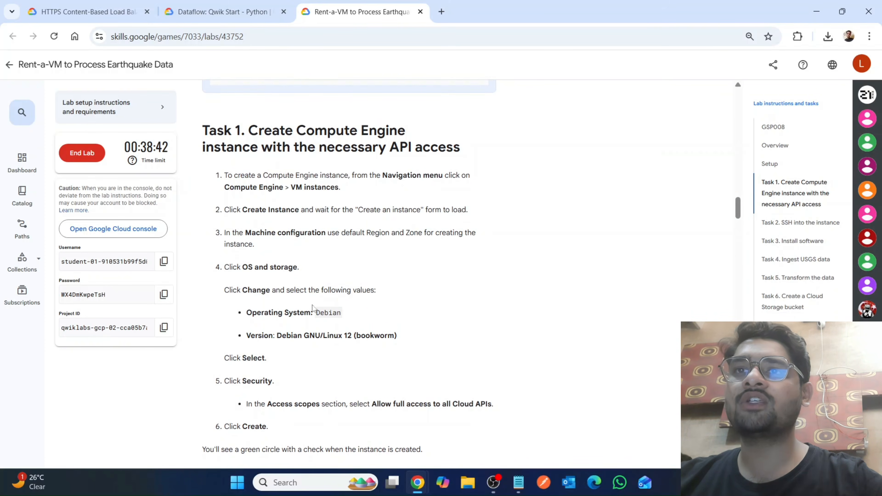
{"action": "scroll", "coordinate": [403, 389], "scroll_direction": "down", "scroll_amount": 2}
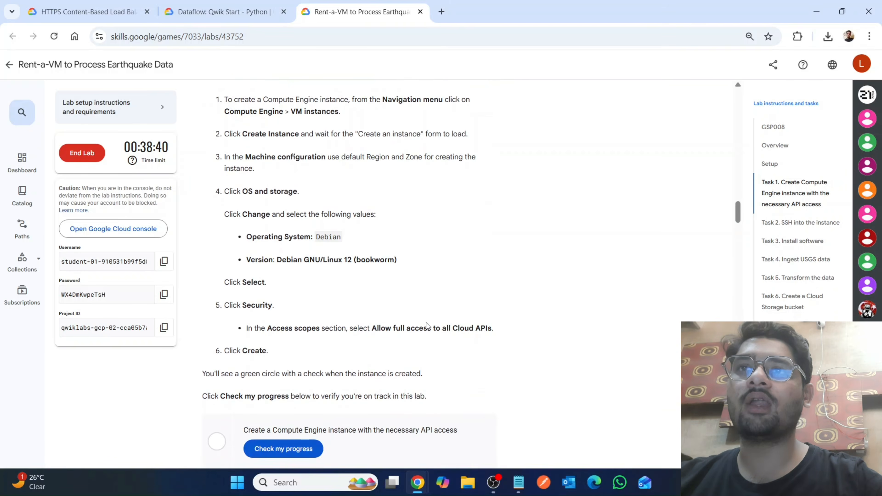
{"action": "scroll", "coordinate": [427, 325], "scroll_direction": "up", "scroll_amount": 1}
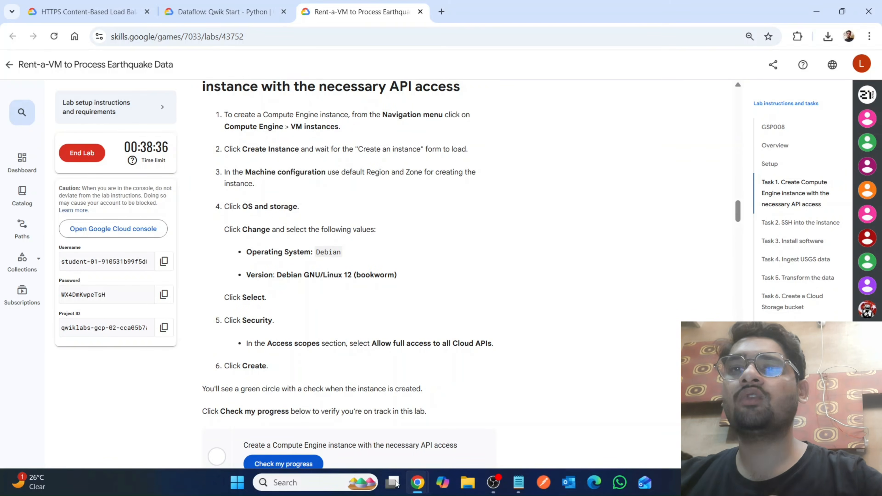
- Return to the Google Cloud console, reduce the height of the Cloud Shell terminal and start creating a VM instance
{"action": "mouse_move", "coordinate": [415, 489]}
{"action": "left_click", "coordinate": [483, 390]}
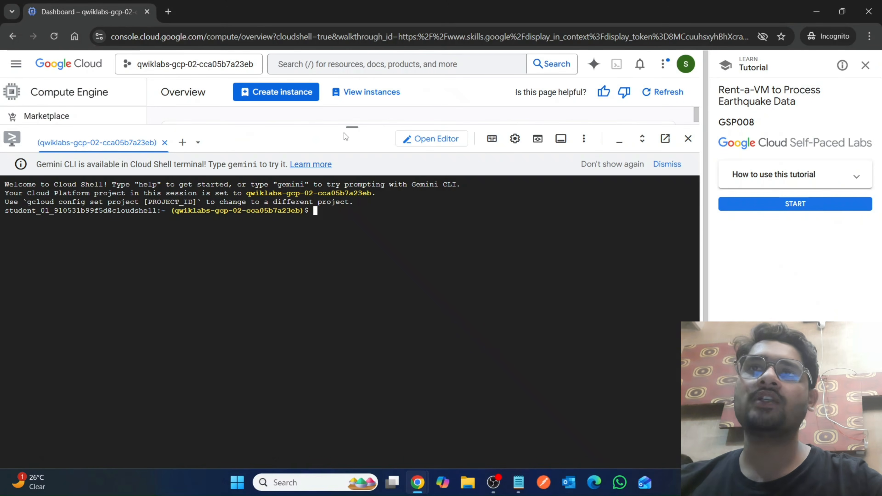
{"action": "left_click_drag", "start_coordinate": [346, 135], "coordinate": [358, 344]}
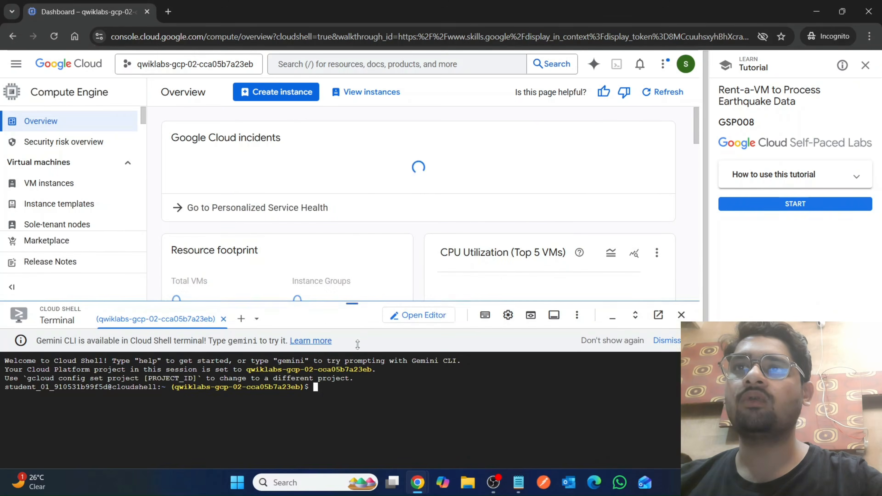
{"action": "left_click", "coordinate": [292, 100]}
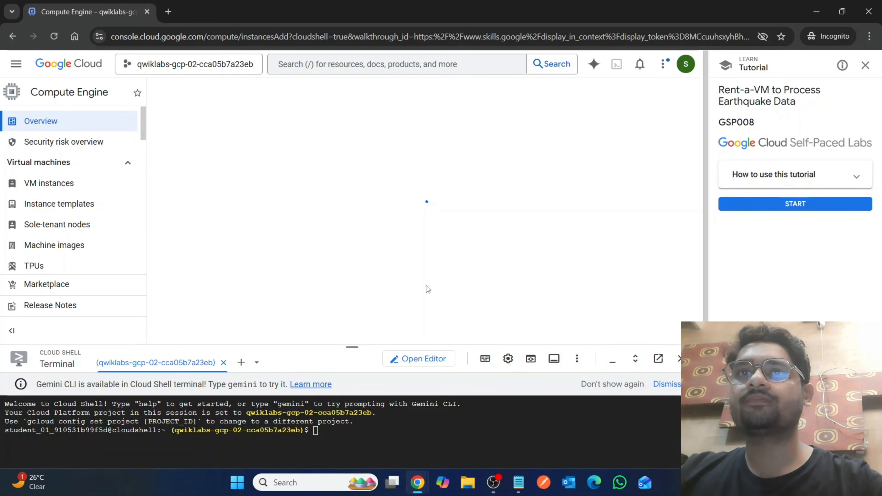
- Recheck the Task 1 instructions in the lab page, then return to the console and dismiss the instance form's introductory tip
{"action": "mouse_move", "coordinate": [418, 483]}
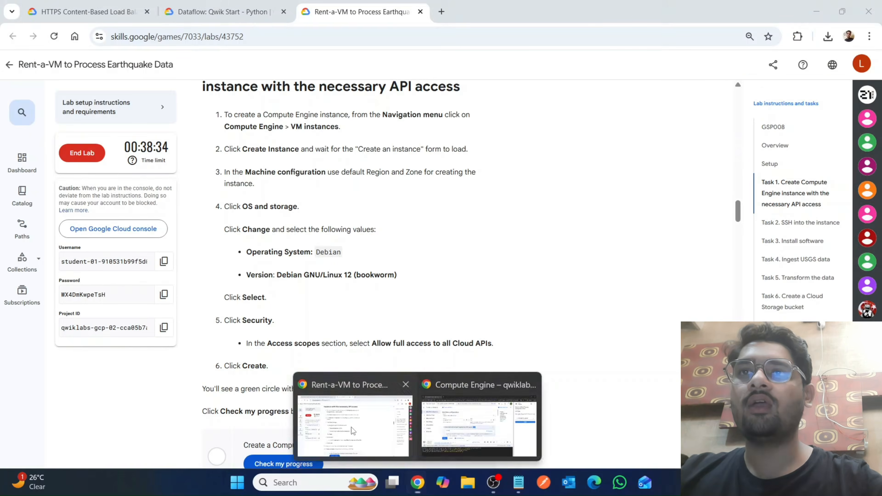
{"action": "left_click", "coordinate": [354, 431]}
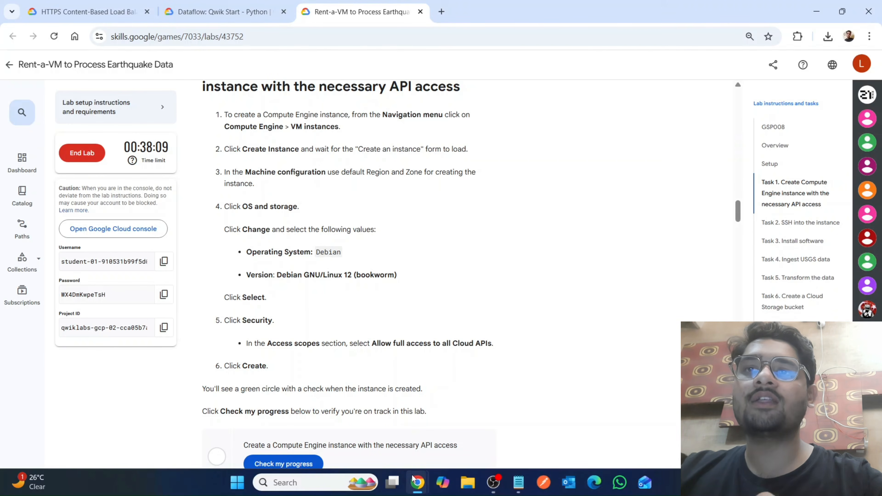
{"action": "mouse_move", "coordinate": [413, 480]}
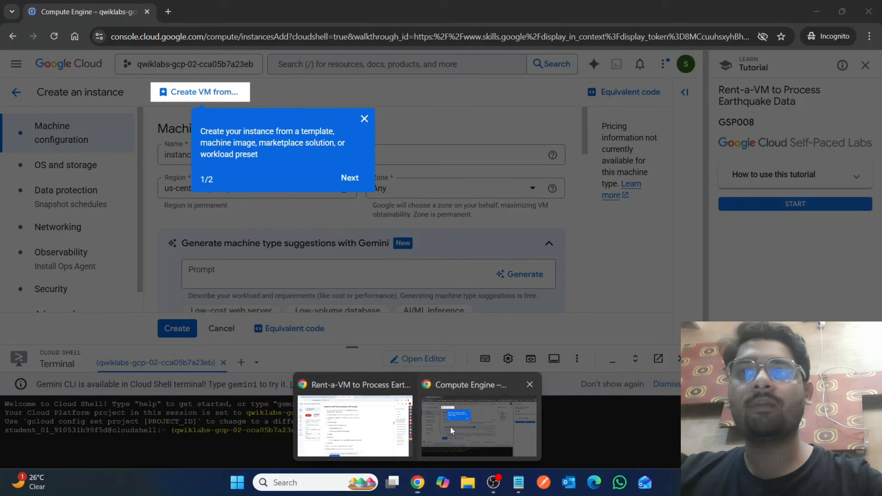
{"action": "left_click", "coordinate": [451, 431]}
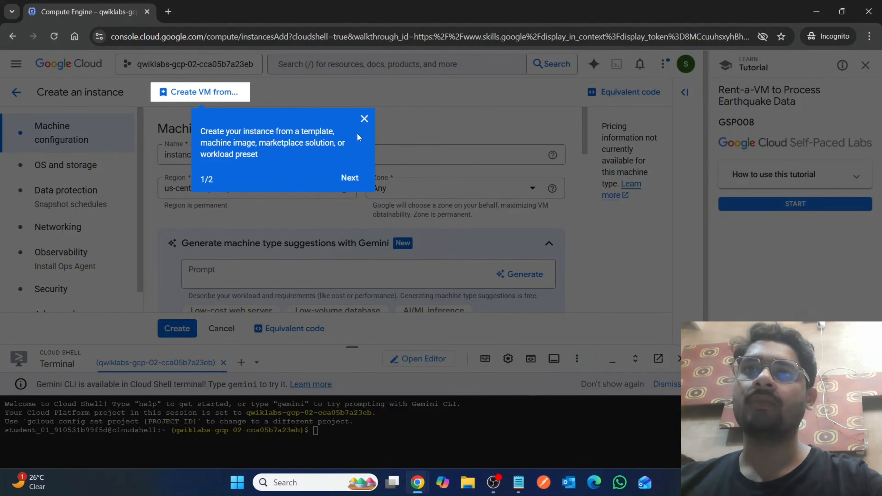
{"action": "left_click", "coordinate": [364, 120]}
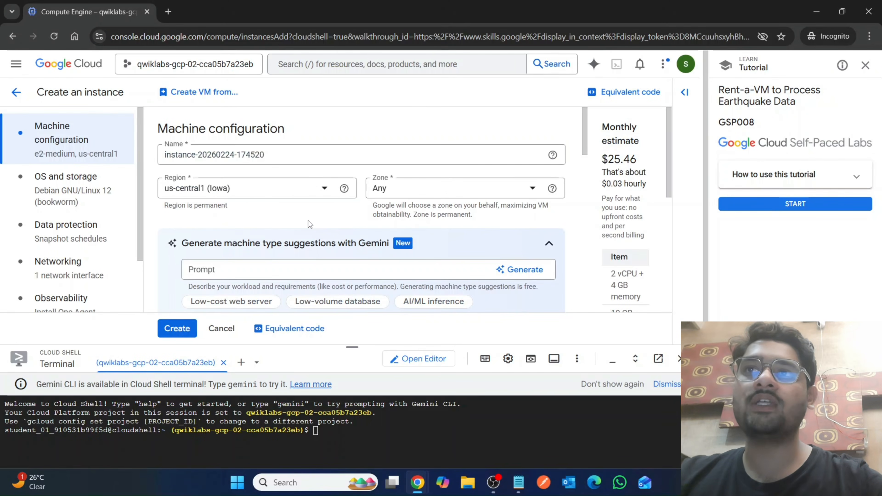
- Review the default machine configuration and confirm a Debian GNU/Linux 12 (bookworm) boot disk for the instance
{"action": "scroll", "coordinate": [309, 224], "scroll_direction": "down", "scroll_amount": 10}
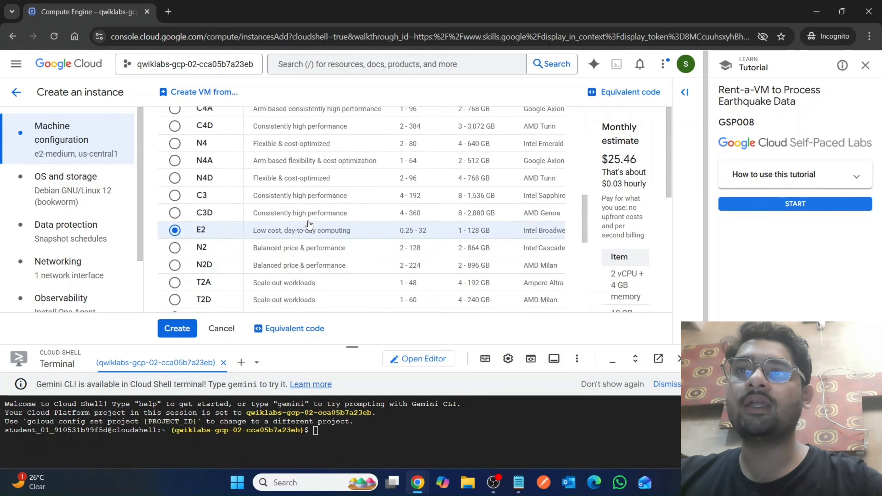
{"action": "scroll", "coordinate": [309, 224], "scroll_direction": "down", "scroll_amount": 5}
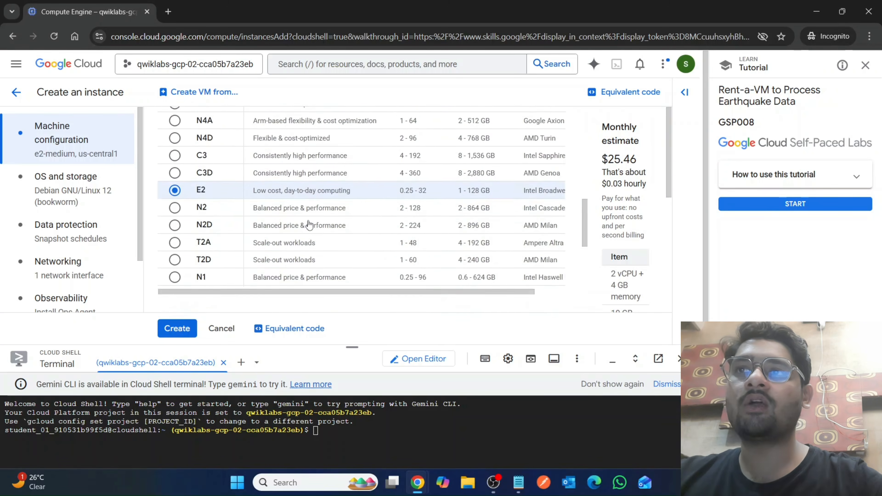
{"action": "left_click", "coordinate": [57, 192]}
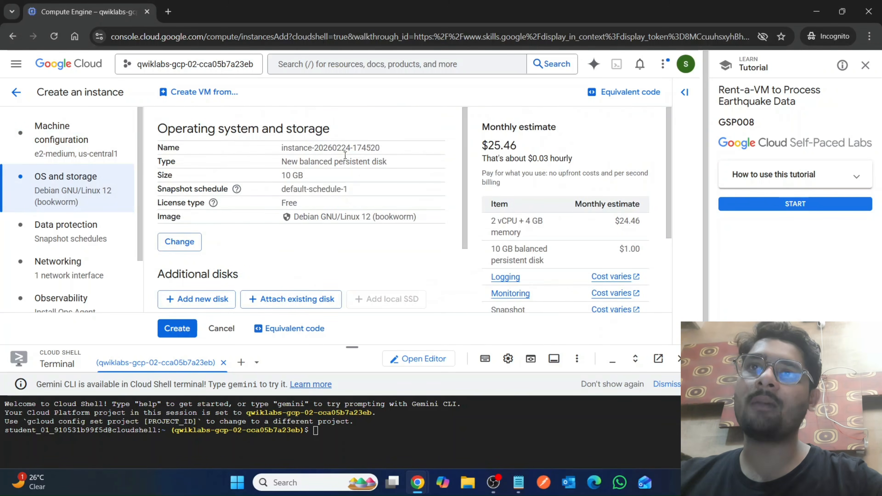
{"action": "left_click", "coordinate": [193, 245]}
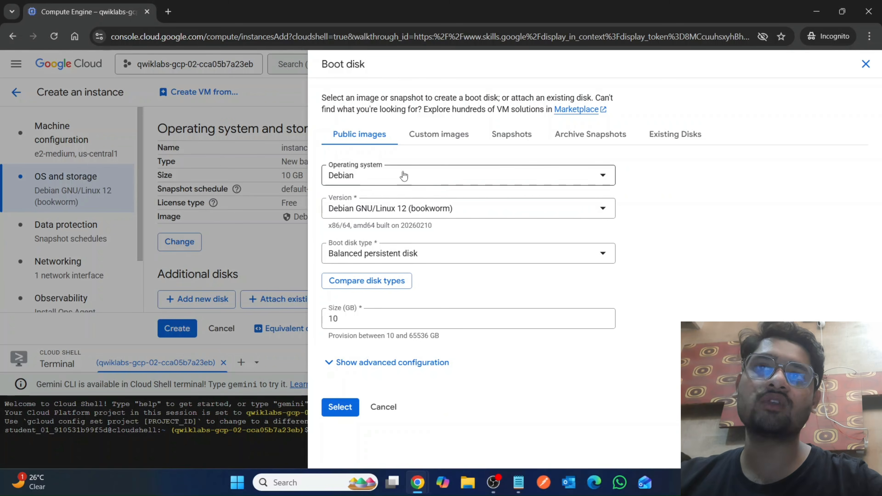
{"action": "left_click", "coordinate": [340, 409]}
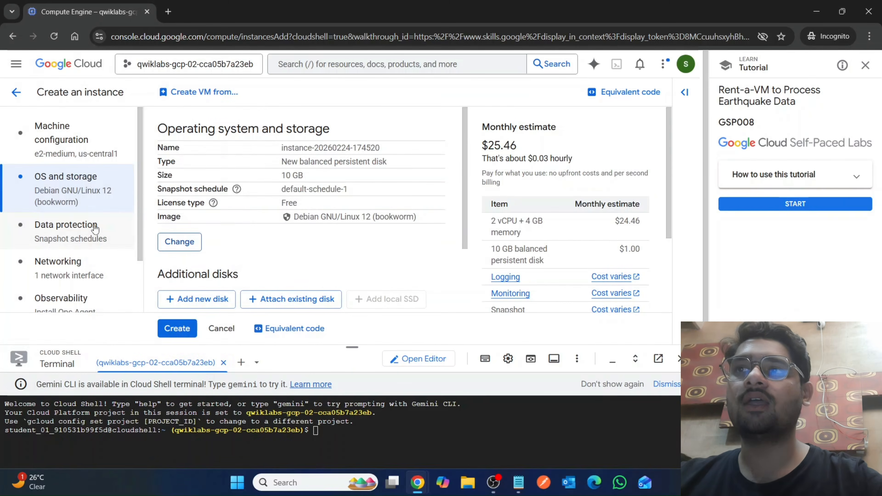
- Set the instance's access scopes to allow full access to all Cloud APIs and create the instance
{"action": "scroll", "coordinate": [71, 232], "scroll_direction": "down", "scroll_amount": 2}
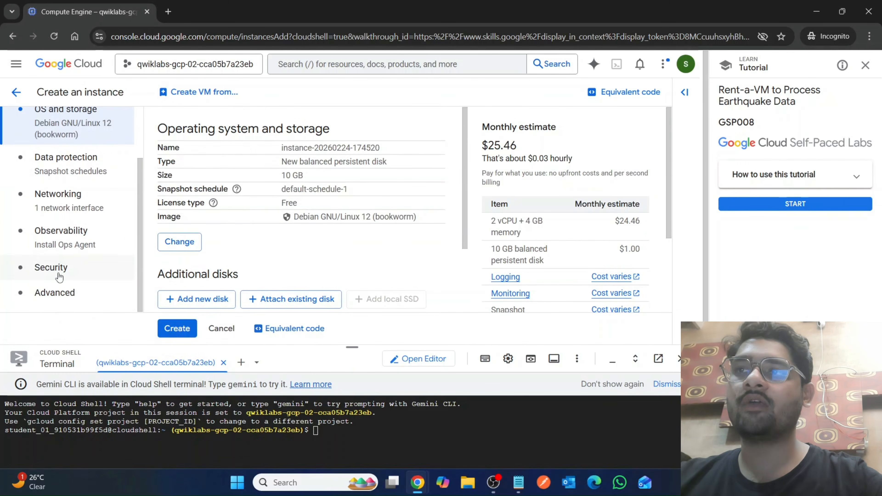
{"action": "left_click", "coordinate": [59, 277]}
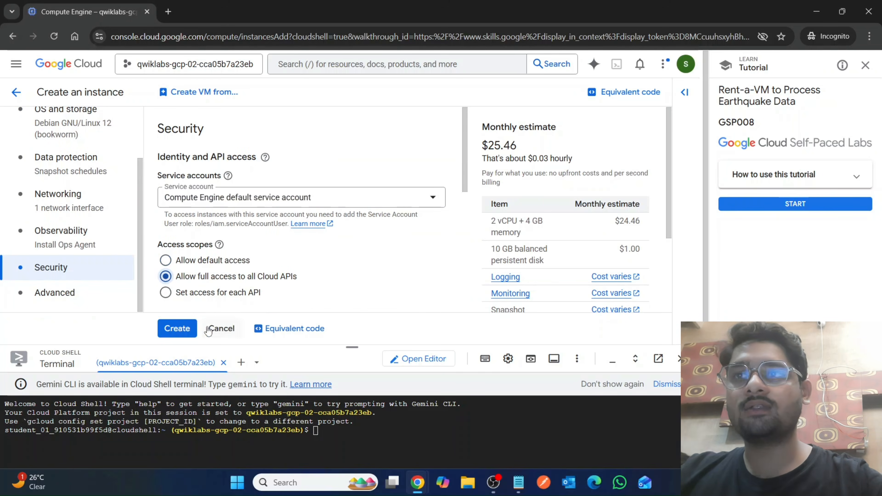
{"action": "left_click", "coordinate": [176, 329]}
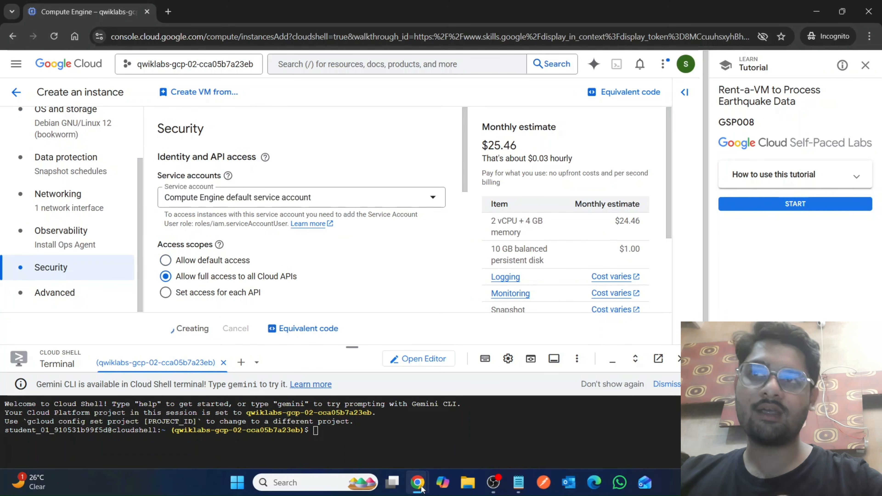
- Switch to the lab page and check the progress of the Compute Engine instance creation task
{"action": "mouse_move", "coordinate": [417, 481]}
{"action": "left_click", "coordinate": [344, 431]}
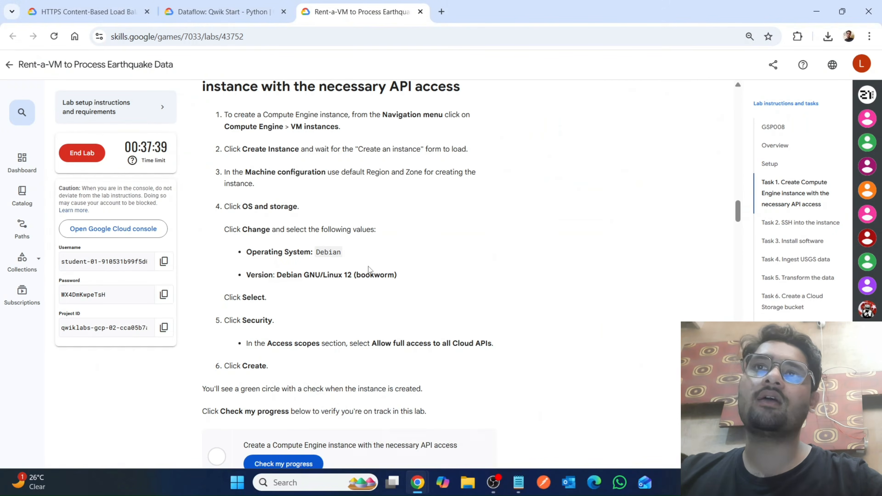
{"action": "scroll", "coordinate": [369, 269], "scroll_direction": "down", "scroll_amount": 5}
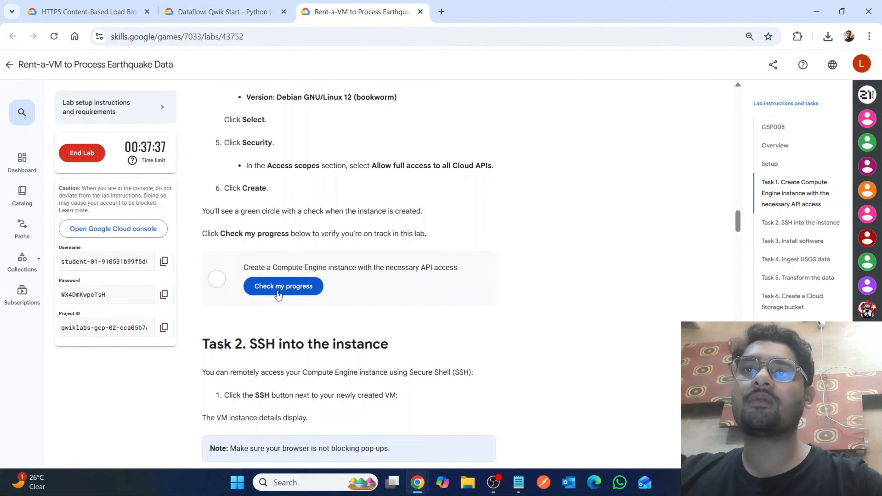
{"action": "left_click", "coordinate": [278, 294]}
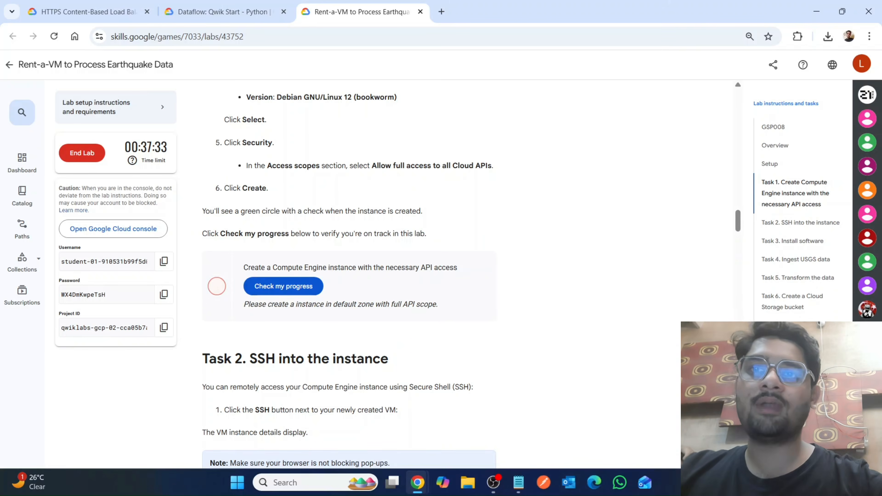
- Return to the console, check the notifications for the instance creation and refresh the VM instances list
{"action": "mouse_move", "coordinate": [417, 482]}
{"action": "left_click", "coordinate": [458, 440]}
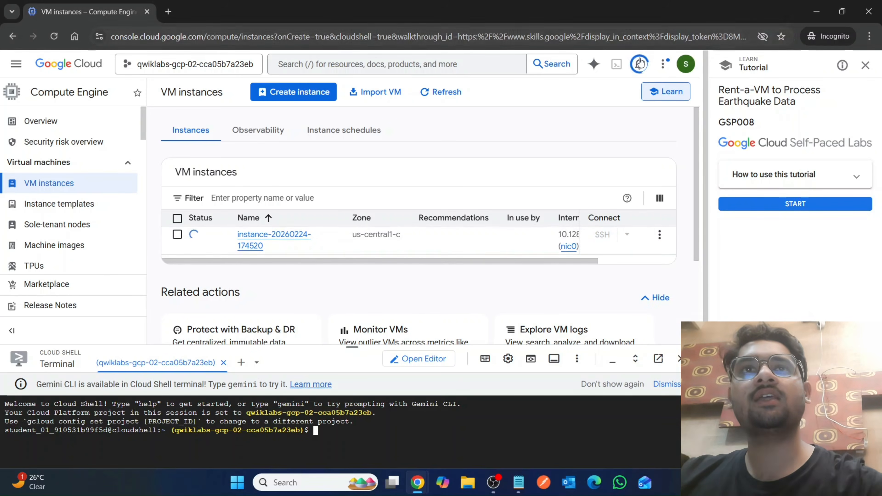
{"action": "left_click", "coordinate": [639, 66]}
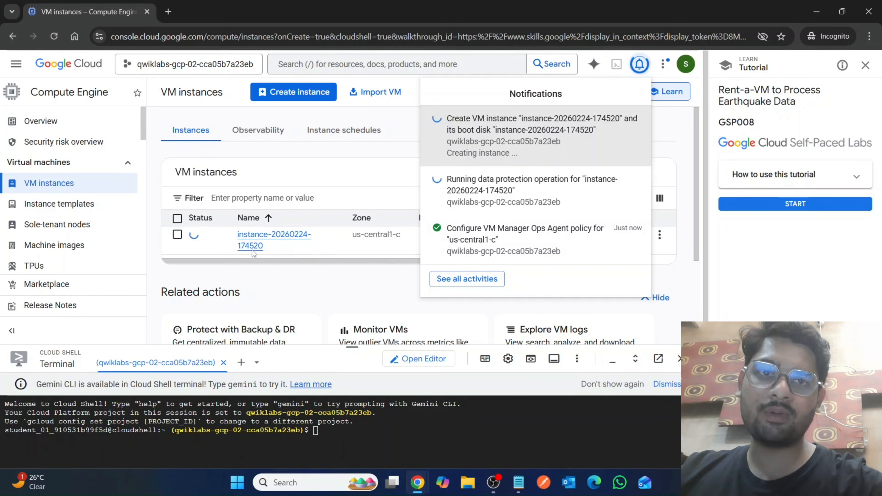
{"action": "left_click", "coordinate": [304, 283]}
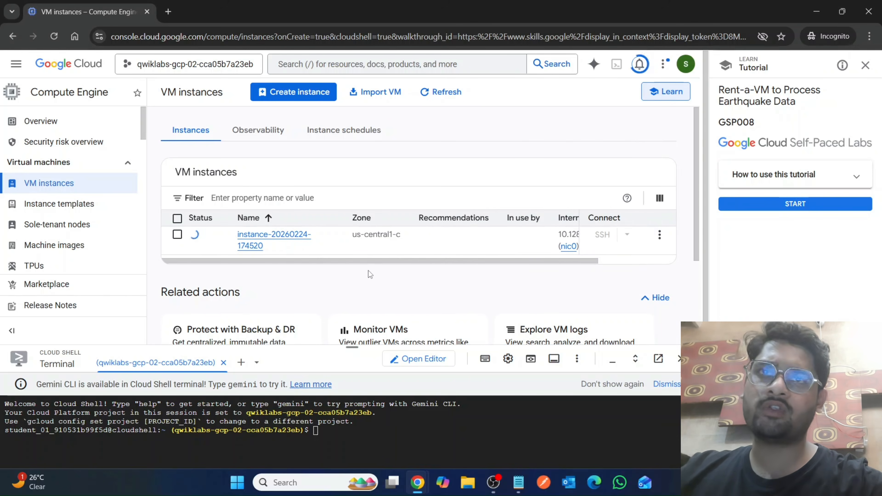
{"action": "left_click", "coordinate": [447, 94]}
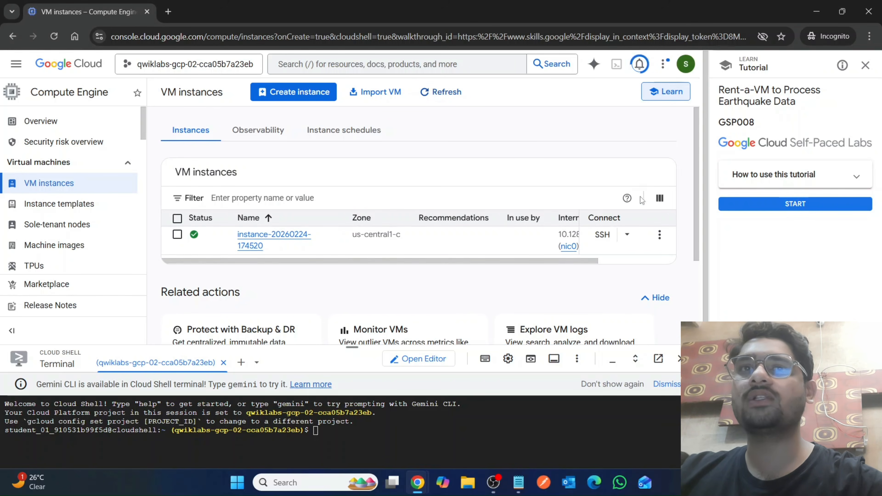
- Open the gcloud SSH command for the new VM instance and send it to Cloud Shell
{"action": "left_click", "coordinate": [627, 237]}
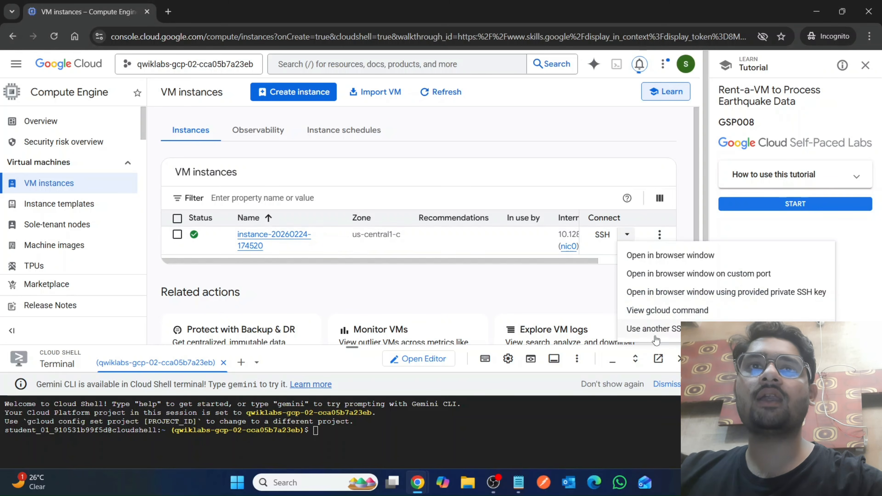
{"action": "left_click", "coordinate": [646, 311]}
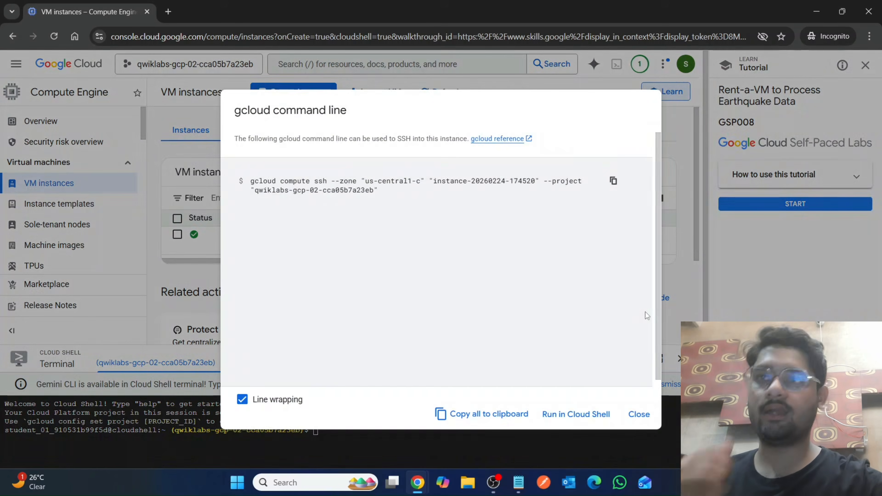
{"action": "left_click", "coordinate": [574, 414]}
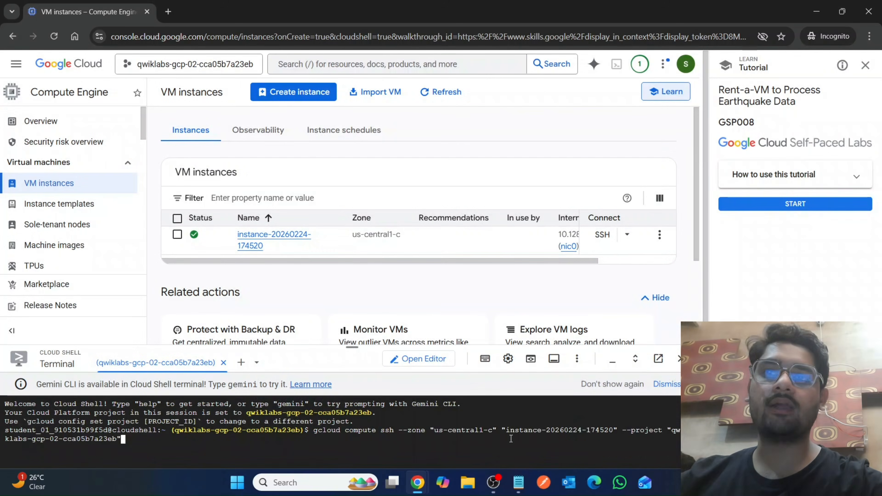
- Enlarge the Cloud Shell terminal and run the SSH command, accepting creation of the .ssh directory and leaving the key passphrase empty
{"action": "left_click_drag", "start_coordinate": [352, 348], "coordinate": [418, 123]}
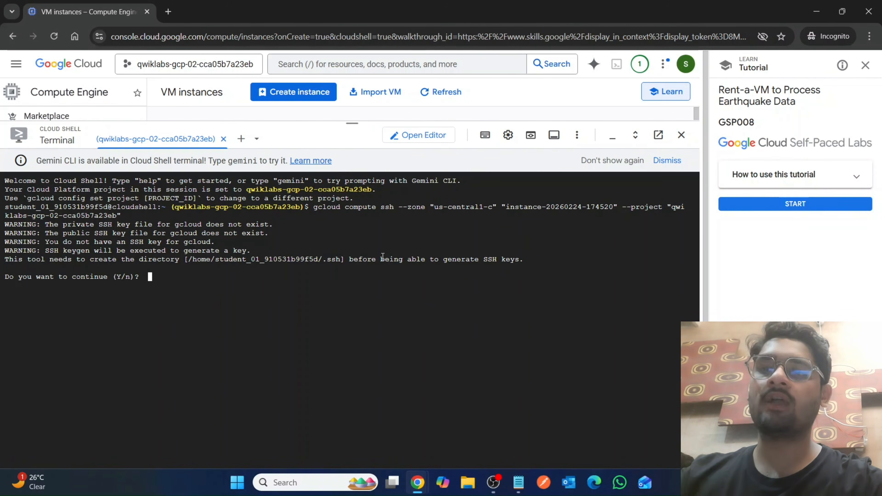
{"action": "key", "text": "Return"}
{"action": "key", "text": "Return"}
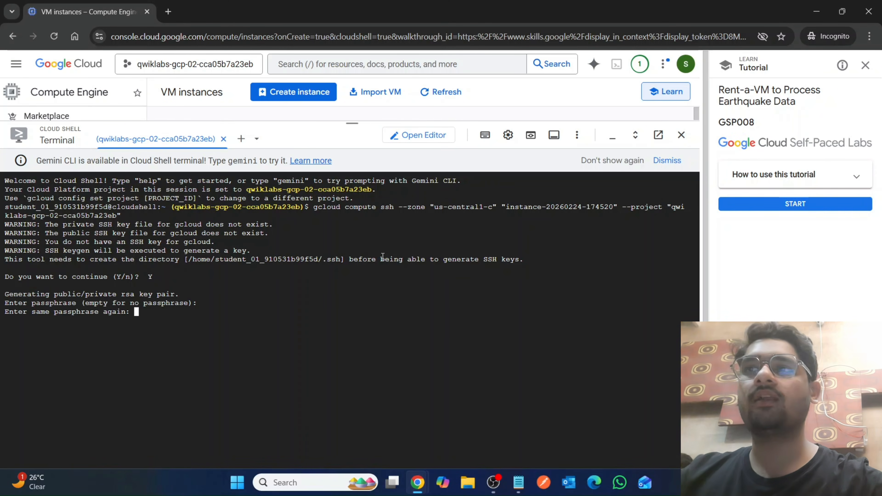
{"action": "key", "text": "Return"}
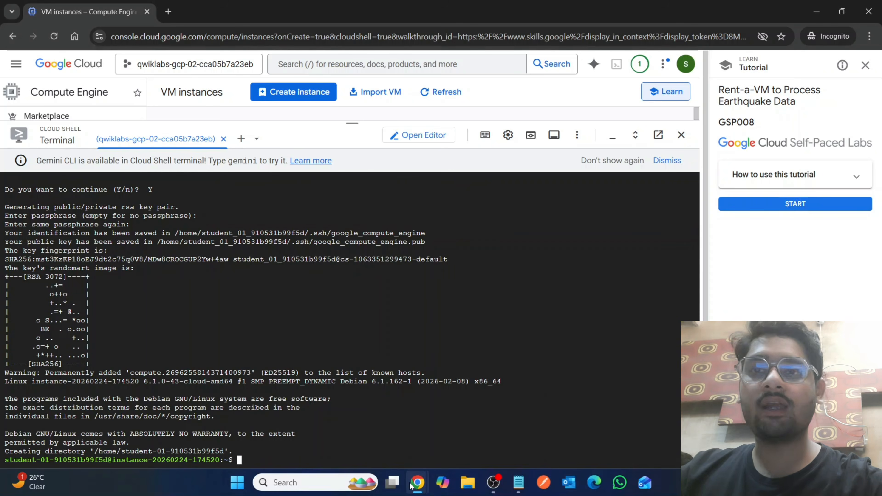
- Switch to the lab page and check progress again for creating the Compute Engine instance with the necessary API access
{"action": "mouse_move", "coordinate": [418, 483]}
{"action": "left_click", "coordinate": [354, 417]}
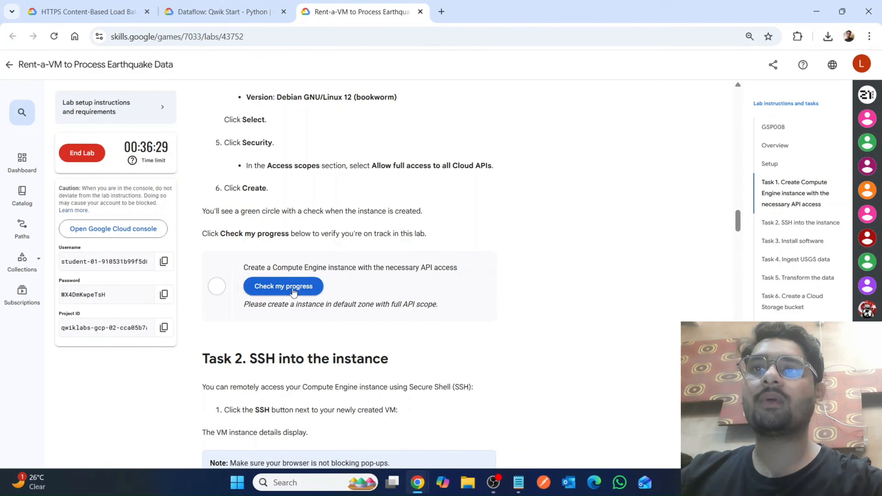
{"action": "left_click", "coordinate": [292, 286]}
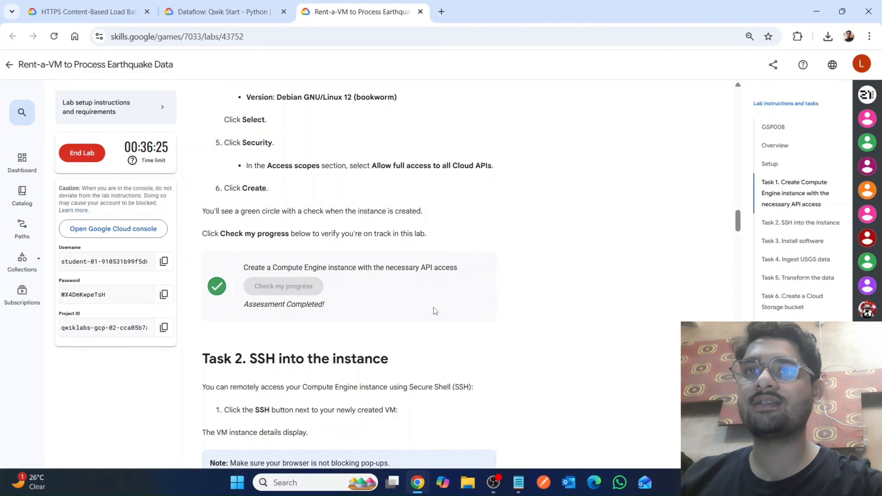
- Copy cat /proc/cpuinfo from Task 2 of the lab and run it in the instance's SSH session
{"action": "scroll", "coordinate": [435, 310], "scroll_direction": "down", "scroll_amount": 8}
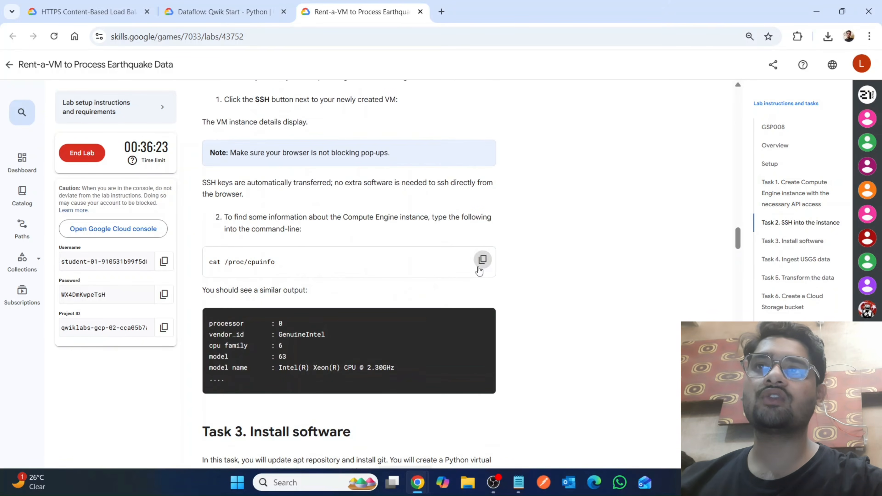
{"action": "left_click", "coordinate": [482, 259]}
{"action": "mouse_move", "coordinate": [428, 491]}
{"action": "left_click", "coordinate": [471, 423]}
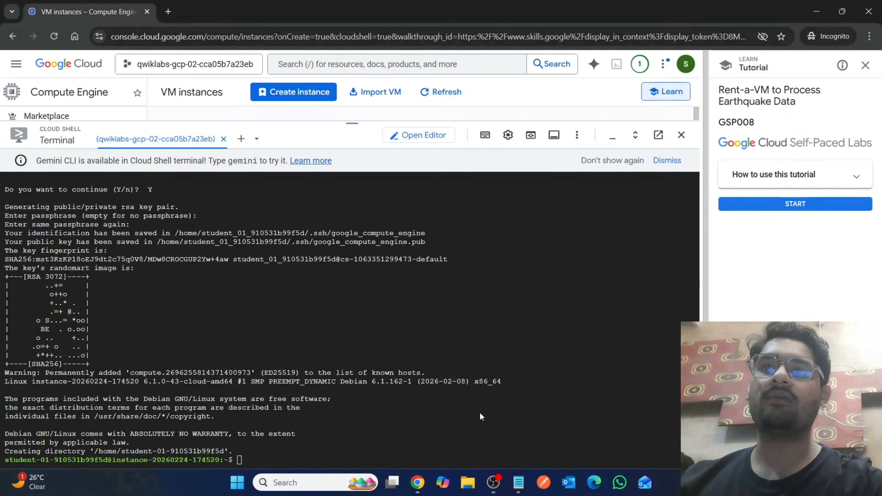
{"action": "key", "text": "ctrl+v"}
{"action": "key", "text": "Return"}
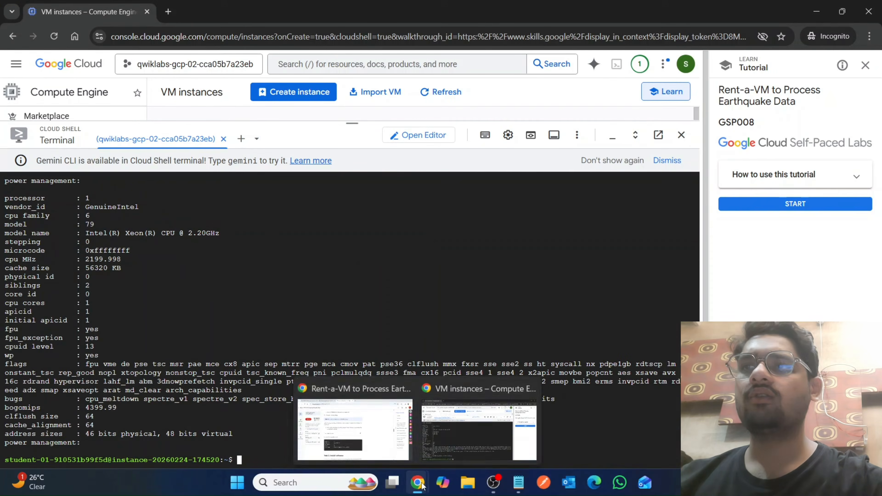
- Copy sudo apt-get update from Task 3 of the lab and run it on the instance
{"action": "left_click", "coordinate": [348, 431]}
{"action": "scroll", "coordinate": [345, 446], "scroll_direction": "down", "scroll_amount": 4}
{"action": "scroll", "coordinate": [345, 446], "scroll_direction": "down", "scroll_amount": 4}
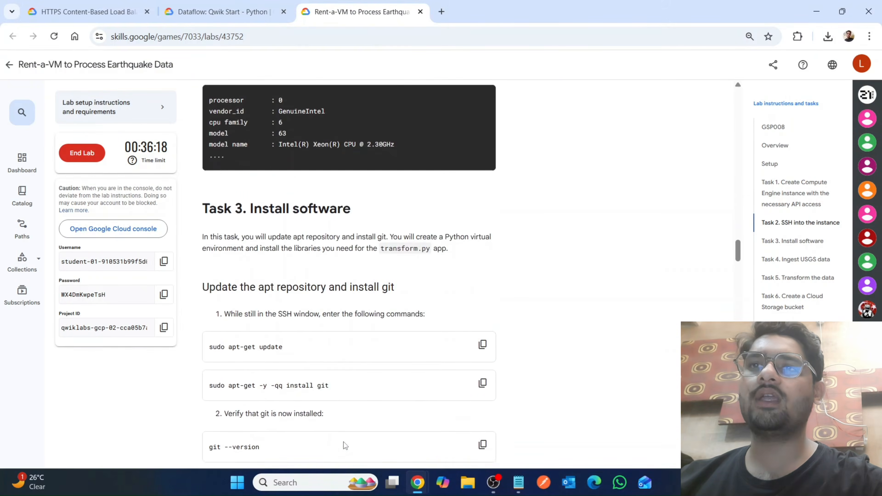
{"action": "left_click", "coordinate": [482, 234]}
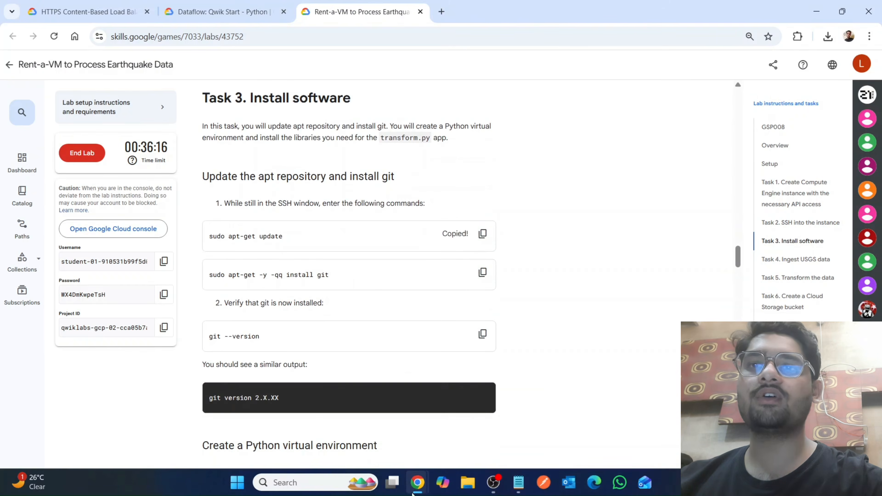
{"action": "mouse_move", "coordinate": [419, 484]}
{"action": "left_click", "coordinate": [467, 422]}
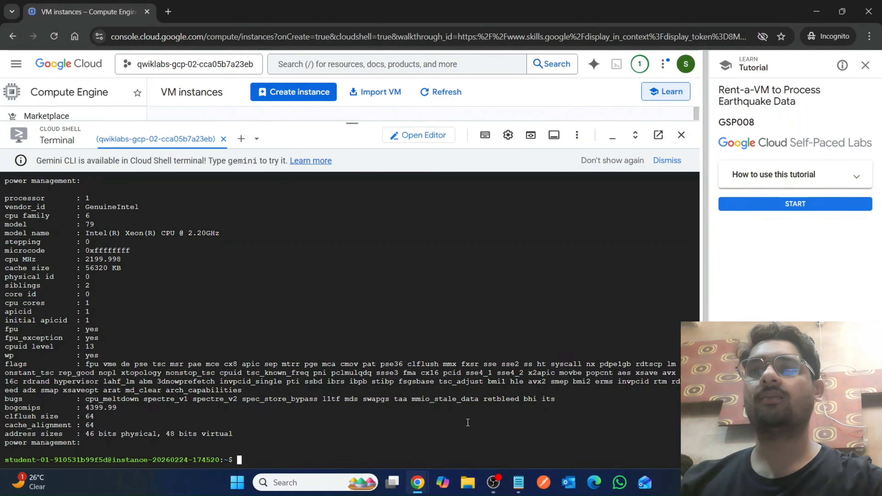
{"action": "key", "text": "ctrl+v"}
{"action": "key", "text": "Return"}
- Copy sudo apt-get -y -qq install git from the lab page and run it on the instance
{"action": "mouse_move", "coordinate": [418, 484]}
{"action": "left_click", "coordinate": [349, 438]}
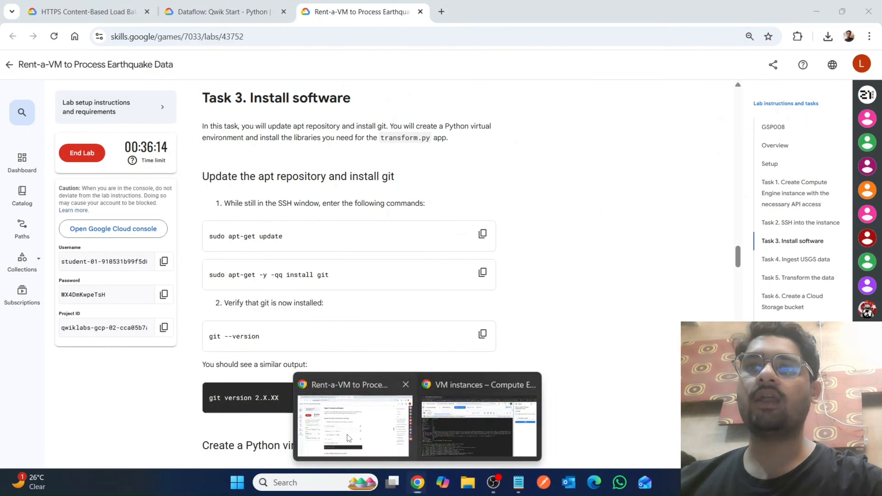
{"action": "left_click", "coordinate": [482, 273]}
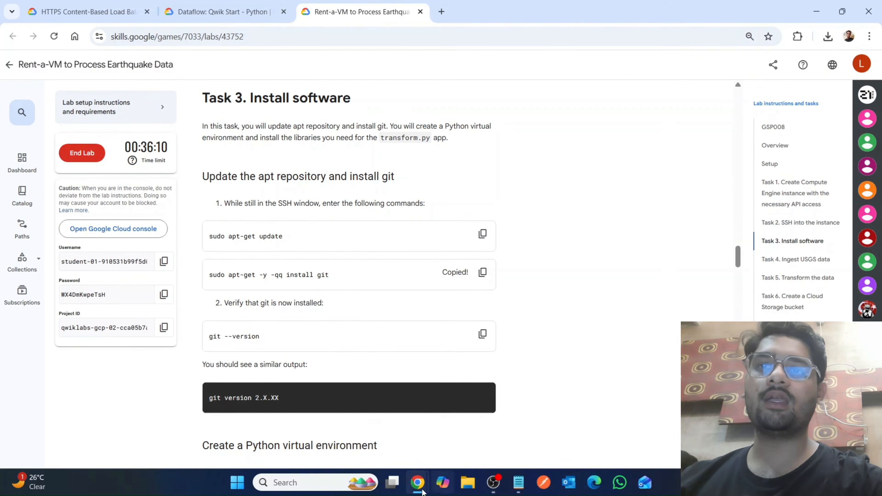
{"action": "mouse_move", "coordinate": [422, 491]}
{"action": "left_click", "coordinate": [460, 436]}
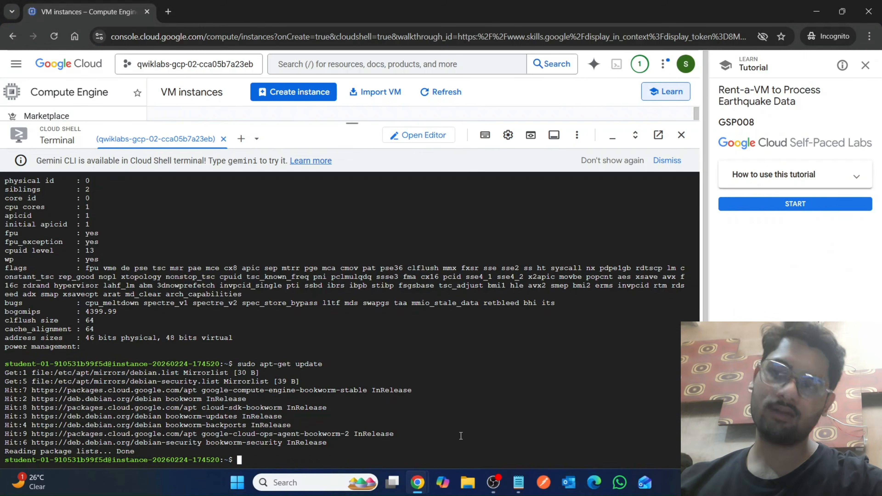
{"action": "key", "text": "ctrl+v"}
{"action": "key", "text": "Return"}
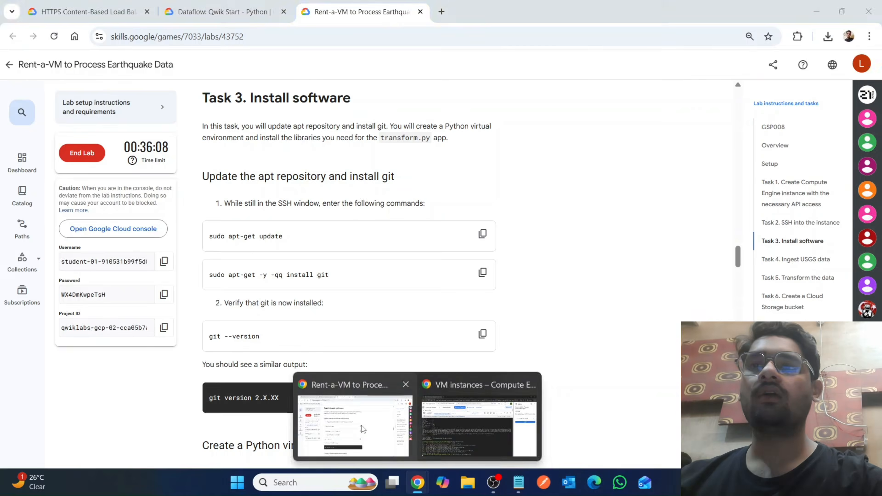
- Copy git --version from the lab page and run it on the instance to verify the git installation
{"action": "left_click", "coordinate": [368, 440]}
{"action": "left_click", "coordinate": [483, 334]}
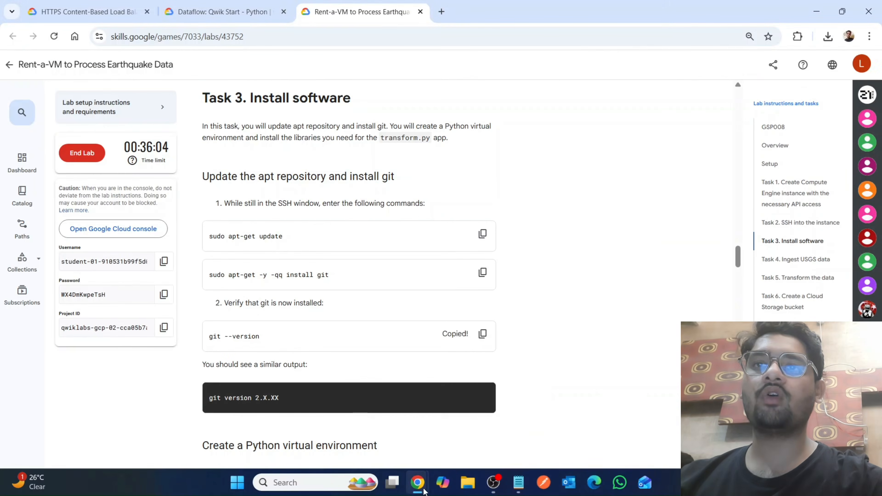
{"action": "mouse_move", "coordinate": [418, 483]}
{"action": "left_click", "coordinate": [466, 442]}
{"action": "key", "text": "ctrl+v"}
{"action": "key", "text": "Return"}
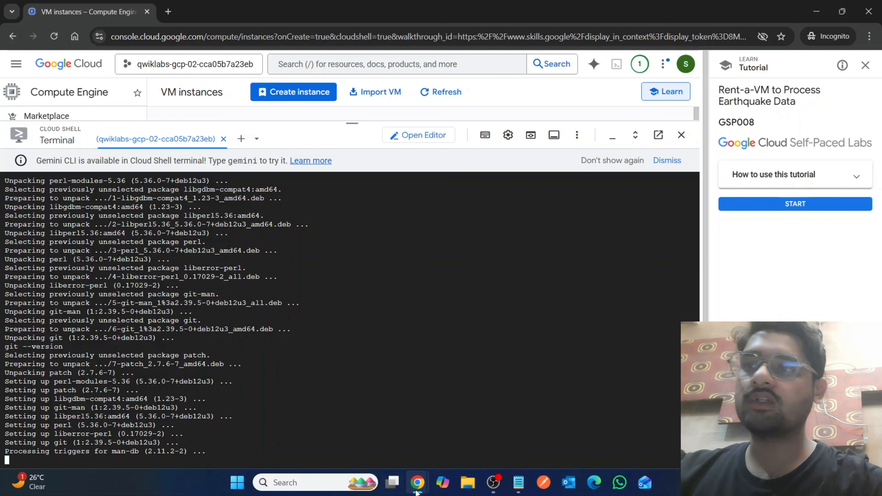
{"action": "mouse_move", "coordinate": [417, 482]}
{"action": "left_click", "coordinate": [312, 403]}
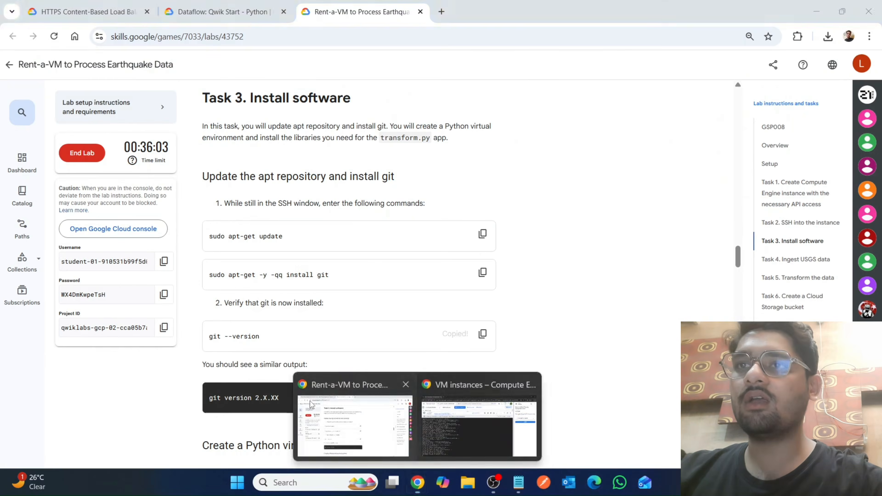
{"action": "left_click", "coordinate": [483, 335]}
{"action": "mouse_move", "coordinate": [418, 482]}
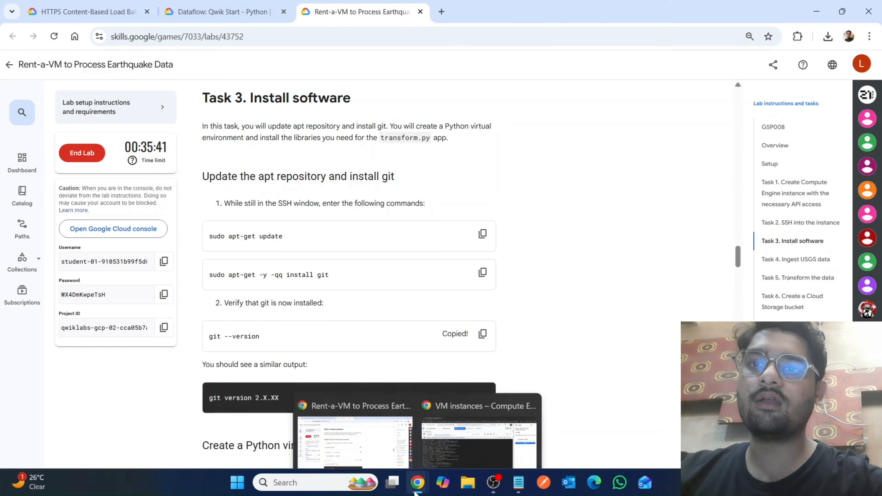
{"action": "left_click", "coordinate": [478, 412]}
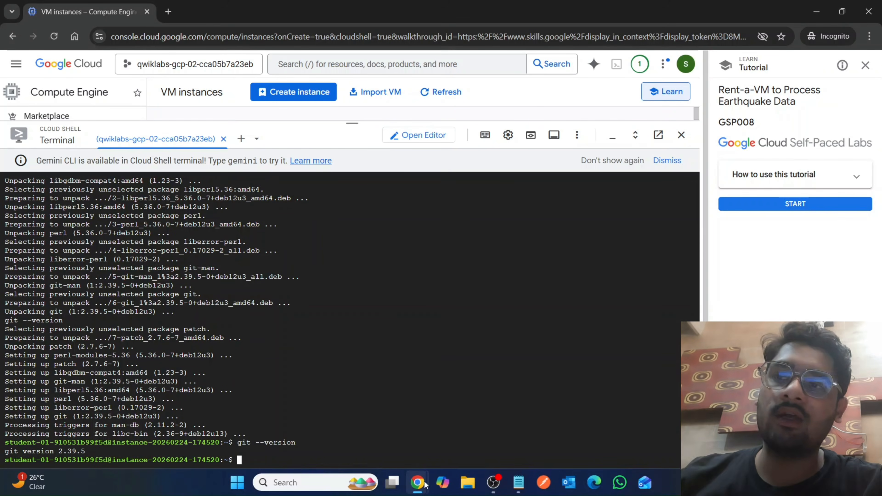
- Copy sudo apt install python3.11-venv from the virtual environment section of the lab and run it on the instance
{"action": "mouse_move", "coordinate": [425, 485]}
{"action": "left_click", "coordinate": [344, 424]}
{"action": "scroll", "coordinate": [344, 423], "scroll_direction": "down", "scroll_amount": 6}
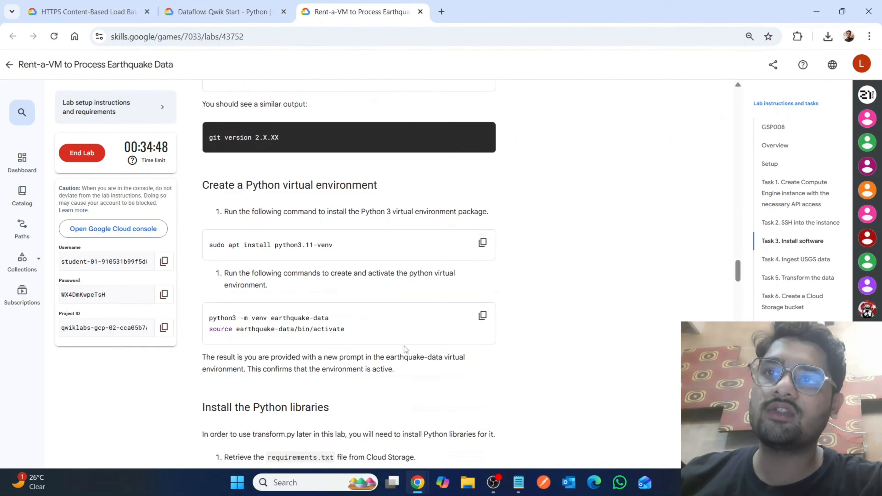
{"action": "left_click", "coordinate": [483, 243]}
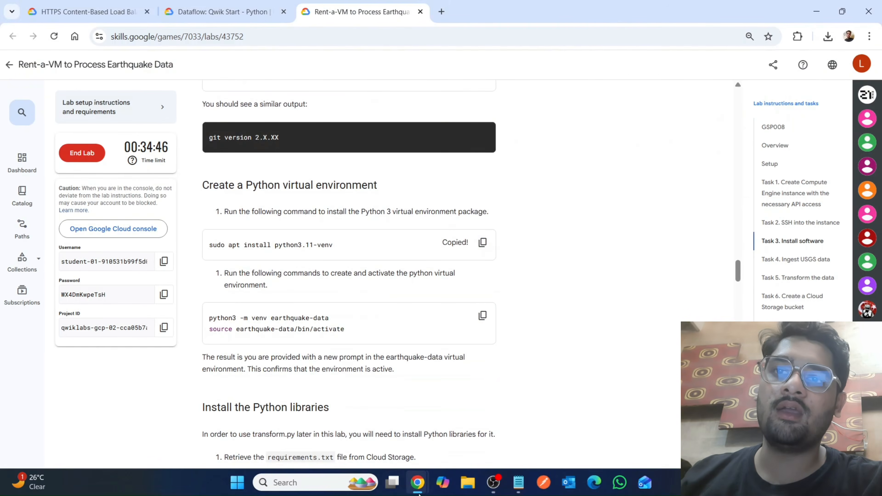
{"action": "mouse_move", "coordinate": [417, 484]}
{"action": "left_click", "coordinate": [450, 450]}
{"action": "key", "text": "ctrl+v"}
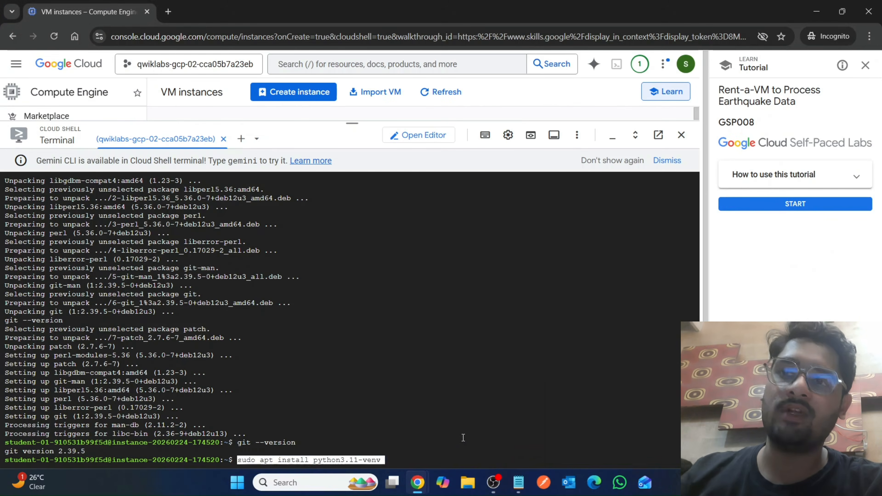
{"action": "key", "text": "Return"}
- Return to the SSH session and confirm the python3.11-venv package installation with Y
{"action": "left_click", "coordinate": [347, 419]}
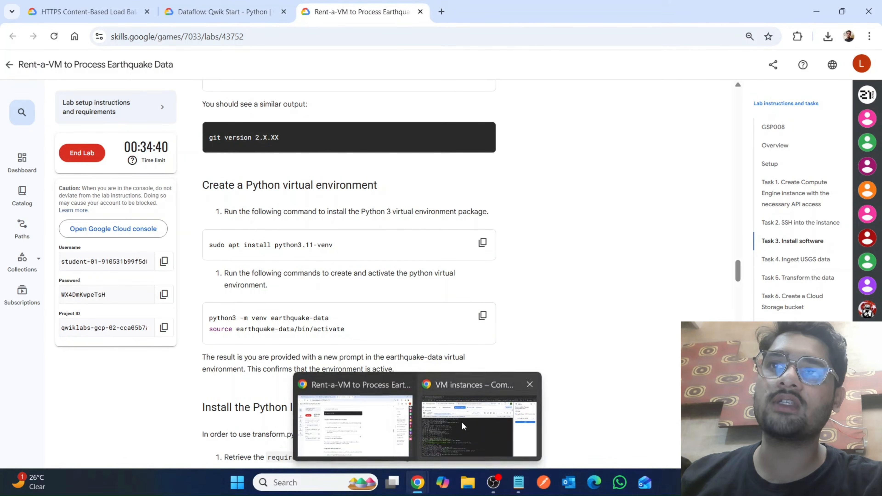
{"action": "left_click", "coordinate": [462, 421]}
{"action": "left_click", "coordinate": [463, 422]}
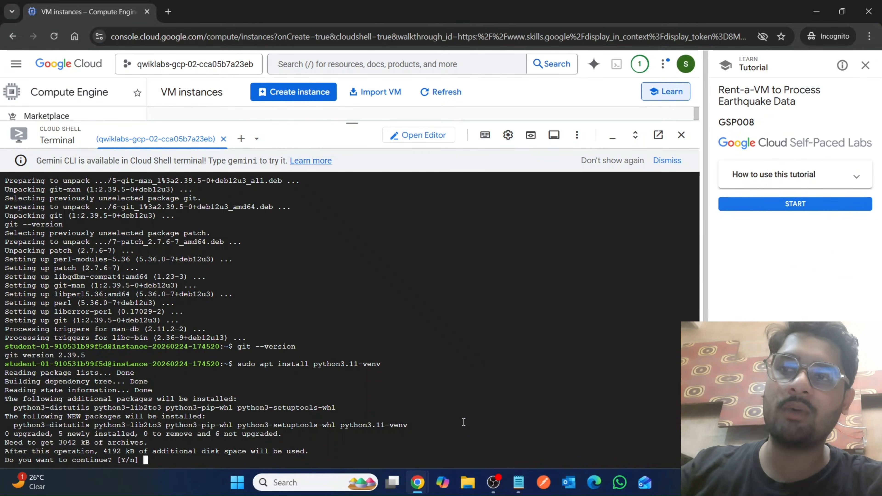
{"action": "type", "text": "Y"}
{"action": "key", "text": "Return"}
- Copy the lab commands that create and activate the earthquake-data Python virtual environment and run them on the instance
{"action": "mouse_move", "coordinate": [418, 484]}
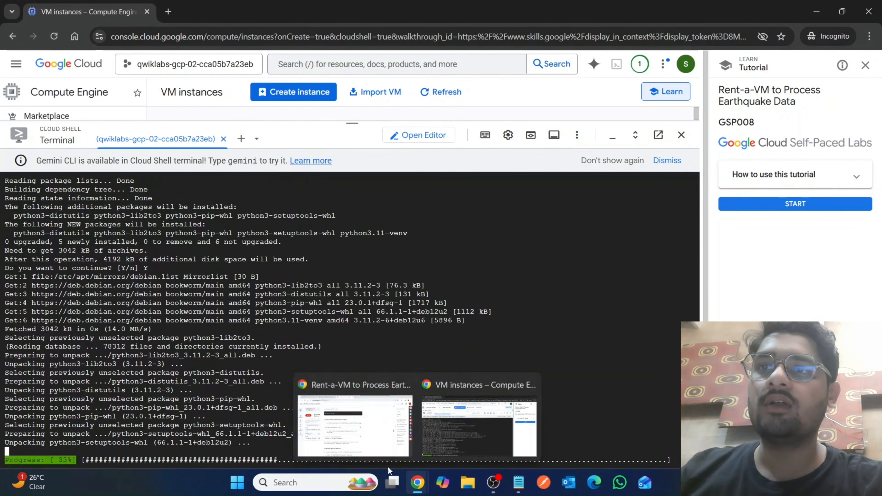
{"action": "left_click", "coordinate": [333, 422]}
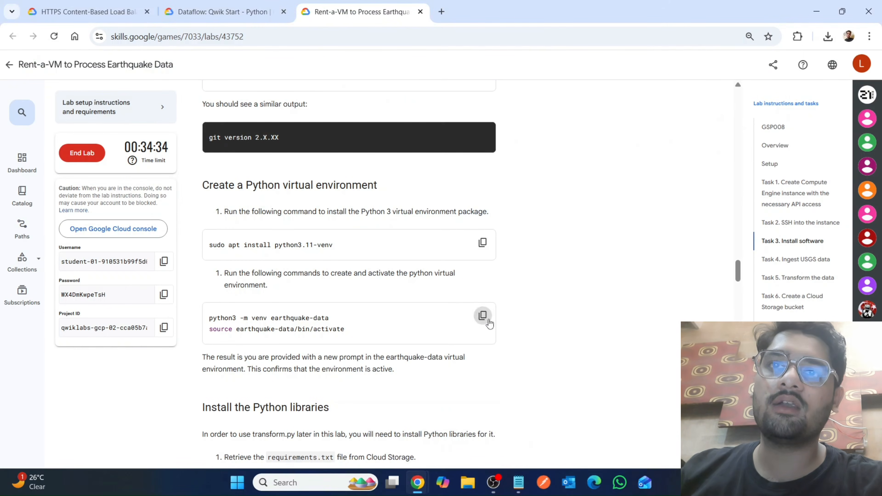
{"action": "left_click", "coordinate": [482, 315]}
{"action": "mouse_move", "coordinate": [423, 489]}
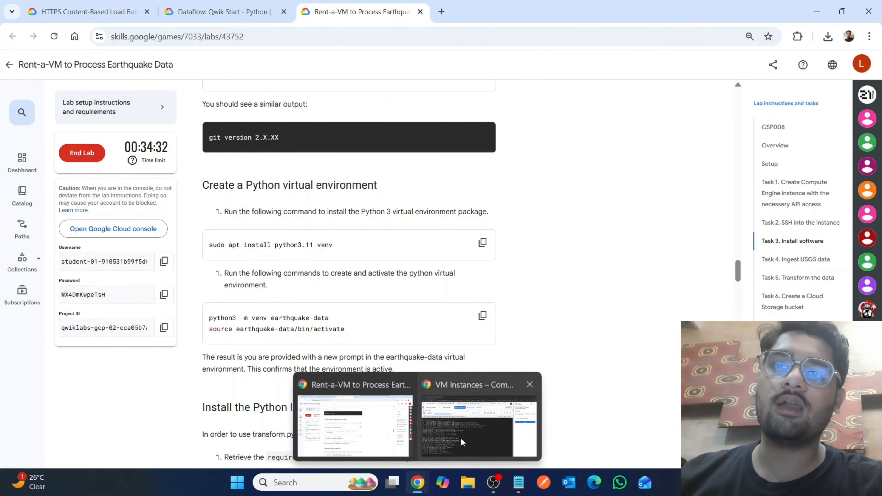
{"action": "left_click", "coordinate": [462, 438]}
{"action": "key", "text": "ctrl+v"}
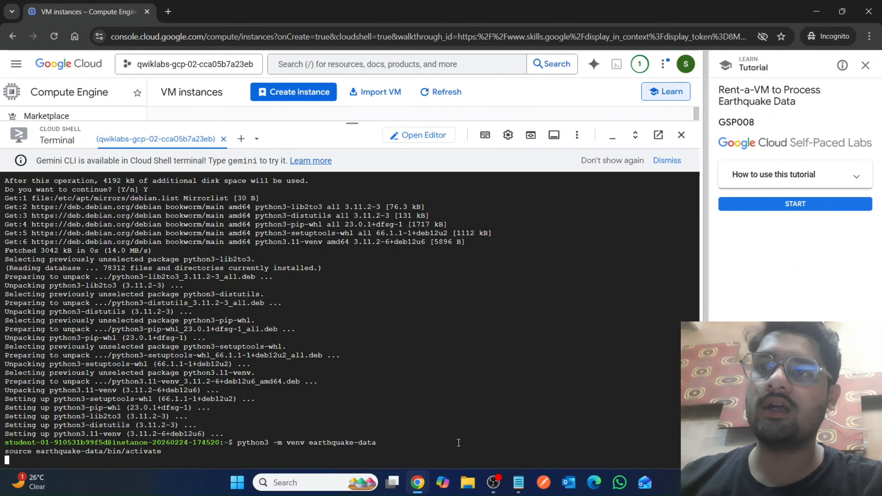
{"action": "mouse_move", "coordinate": [417, 485]}
{"action": "left_click", "coordinate": [332, 410]}
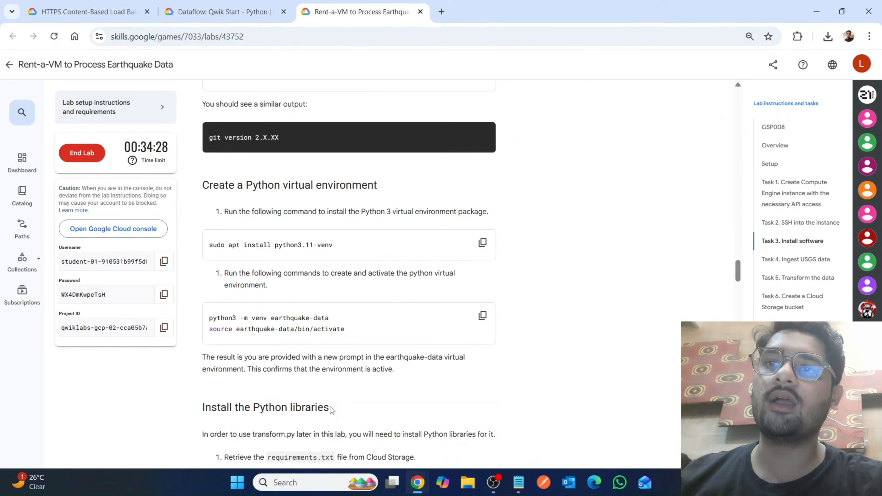
{"action": "scroll", "coordinate": [330, 407], "scroll_direction": "down", "scroll_amount": 5}
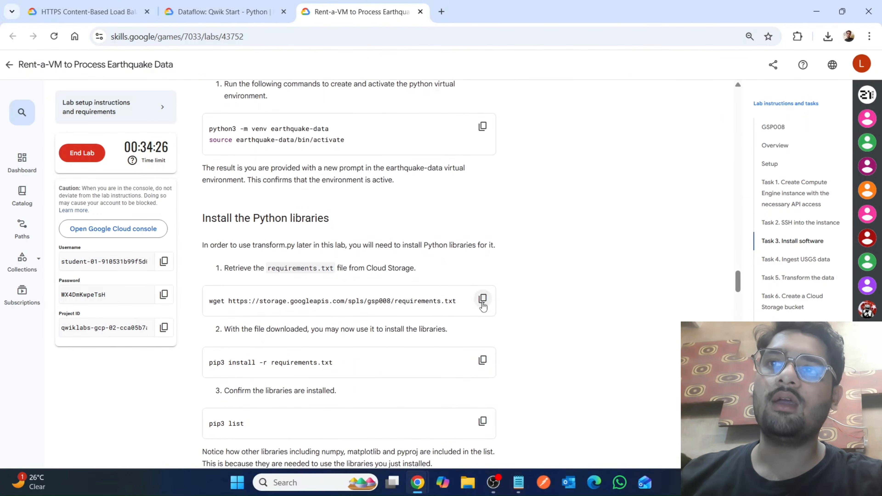
{"action": "left_click", "coordinate": [483, 299]}
{"action": "mouse_move", "coordinate": [418, 487]}
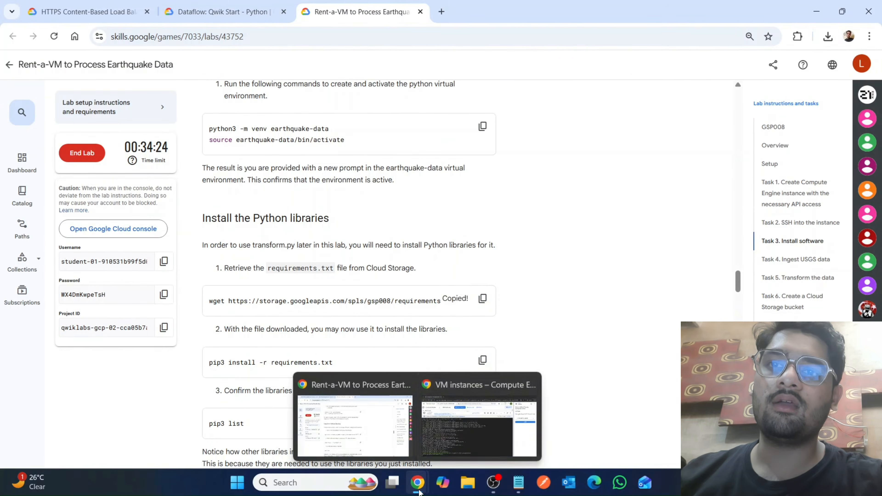
{"action": "left_click", "coordinate": [462, 431]}
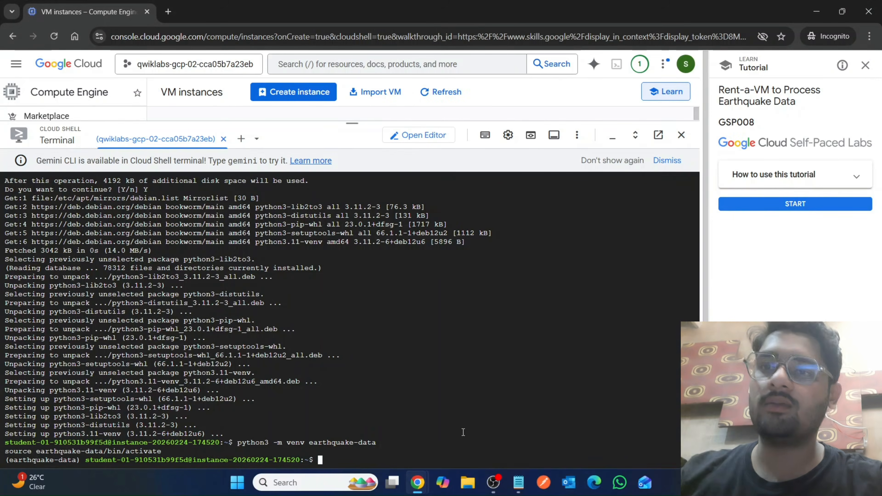
{"action": "key", "text": "ctrl+v"}
{"action": "key", "text": "Return"}
- Copy pip3 install -r requirements.txt from the lab page and run it in the instance's earthquake-data environment
{"action": "mouse_move", "coordinate": [427, 485]}
{"action": "left_click", "coordinate": [345, 414]}
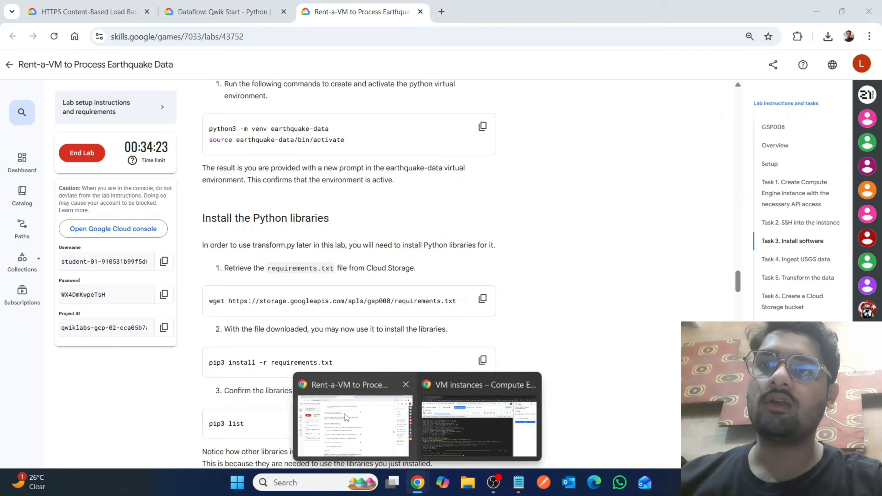
{"action": "left_click", "coordinate": [482, 361]}
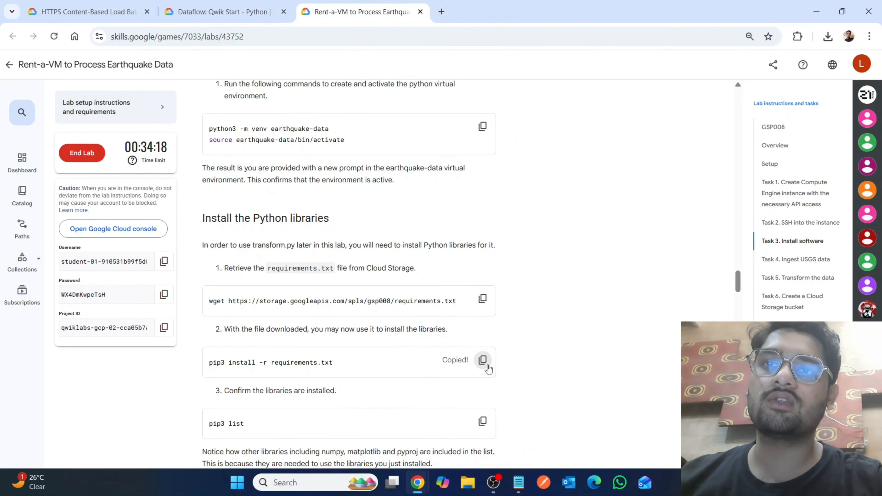
{"action": "mouse_move", "coordinate": [418, 485]}
{"action": "left_click", "coordinate": [482, 421]}
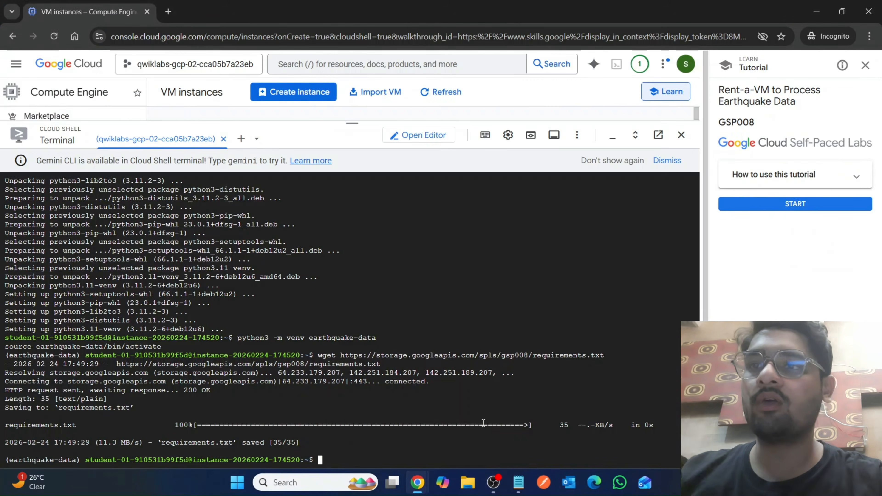
{"action": "key", "text": "ctrl+v"}
{"action": "key", "text": "Return"}
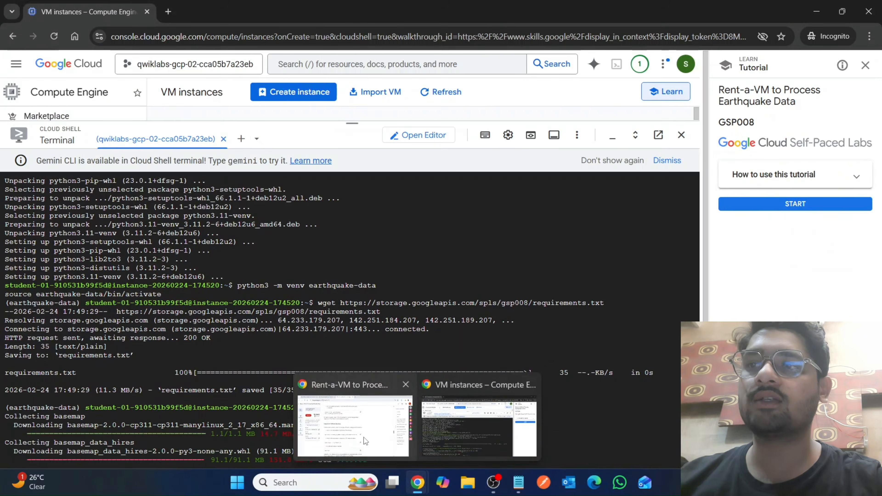
- Copy pip3 list from the lab page and run it on the instance once the library installation finishes
{"action": "left_click", "coordinate": [364, 437]}
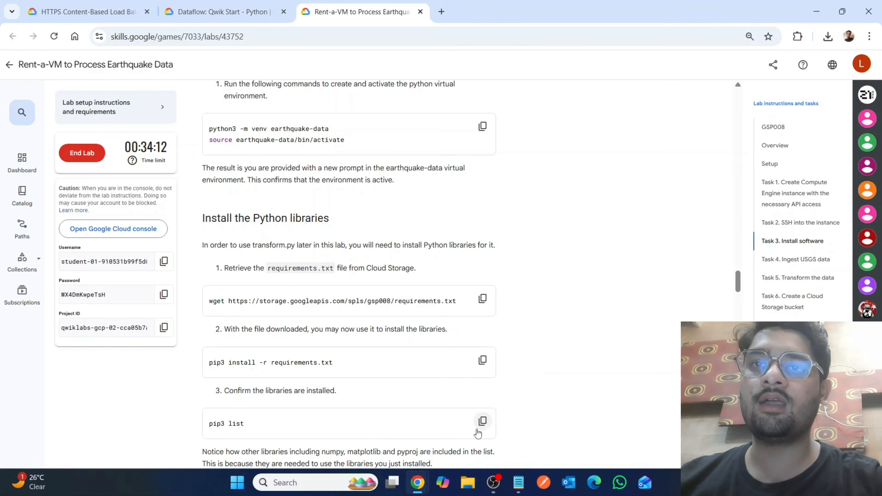
{"action": "left_click", "coordinate": [482, 422]}
{"action": "scroll", "coordinate": [477, 429], "scroll_direction": "down", "scroll_amount": 3}
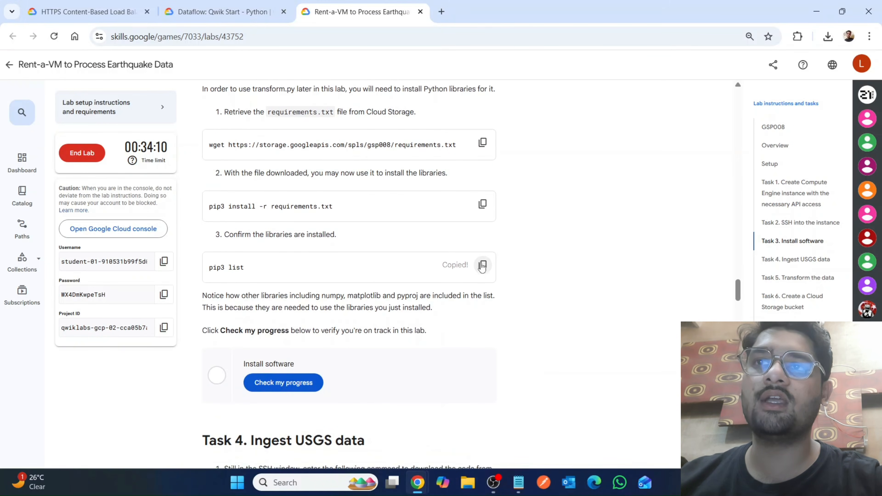
{"action": "mouse_move", "coordinate": [429, 489]}
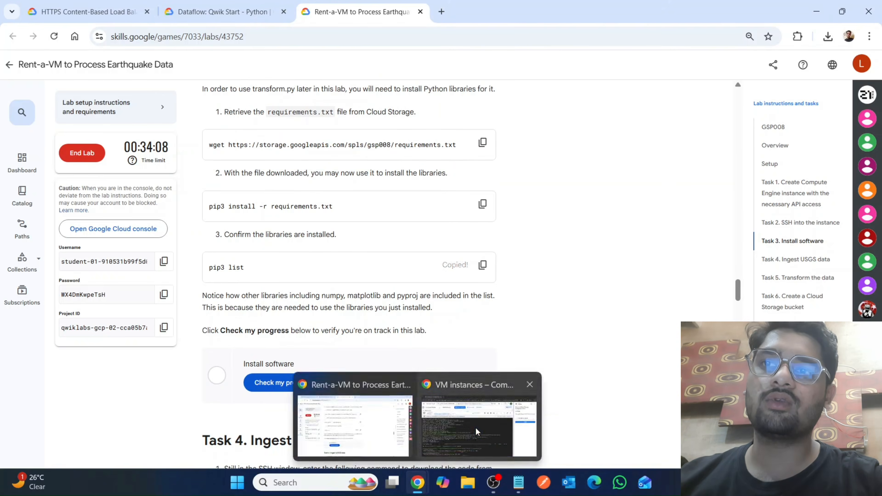
{"action": "left_click", "coordinate": [475, 428]}
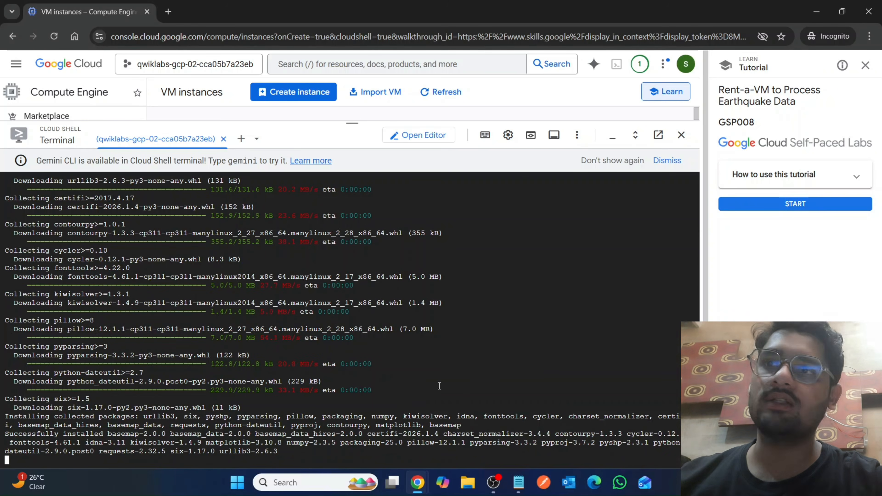
{"action": "key", "text": "ctrl+v"}
{"action": "key", "text": "Return"}
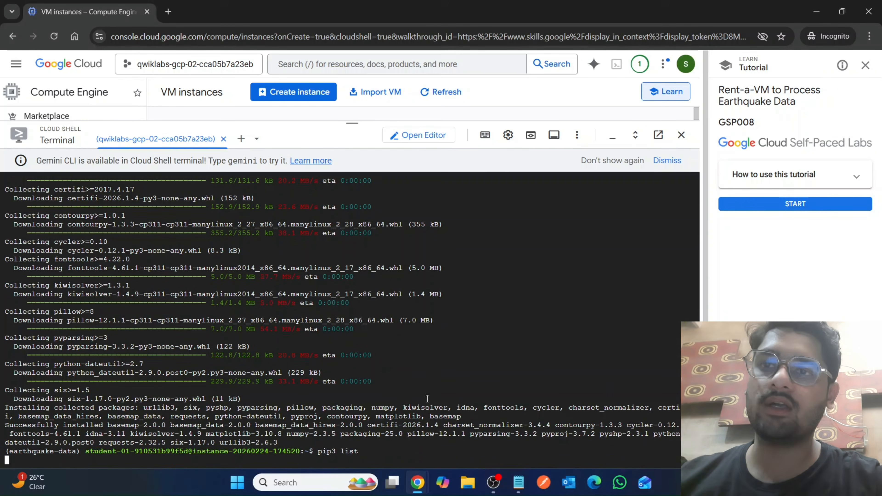
- Return to the lab page and check the progress of the Install software task
{"action": "mouse_move", "coordinate": [417, 483]}
{"action": "left_click", "coordinate": [337, 404]}
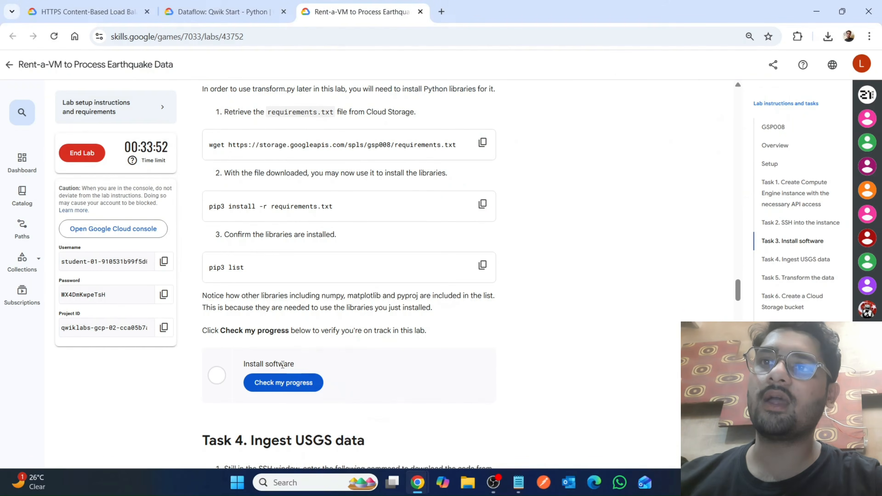
{"action": "left_click", "coordinate": [284, 382]}
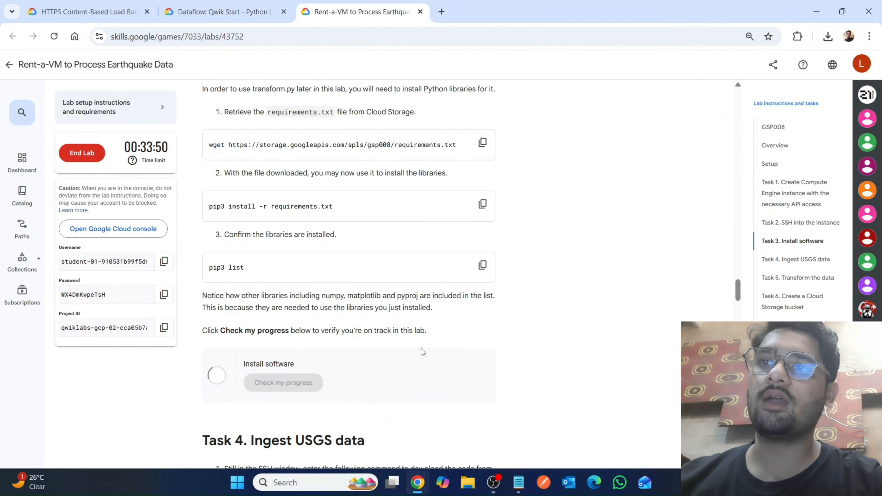
{"action": "scroll", "coordinate": [422, 352], "scroll_direction": "down", "scroll_amount": 5}
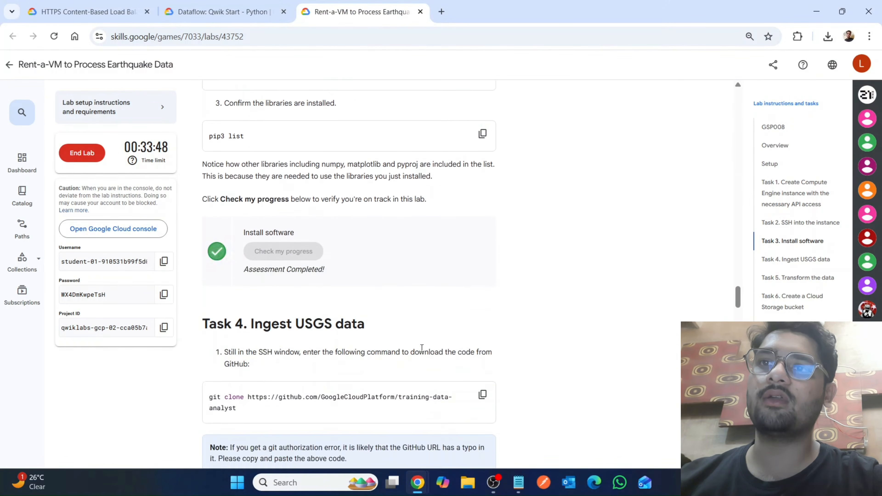
{"action": "left_click", "coordinate": [482, 341]}
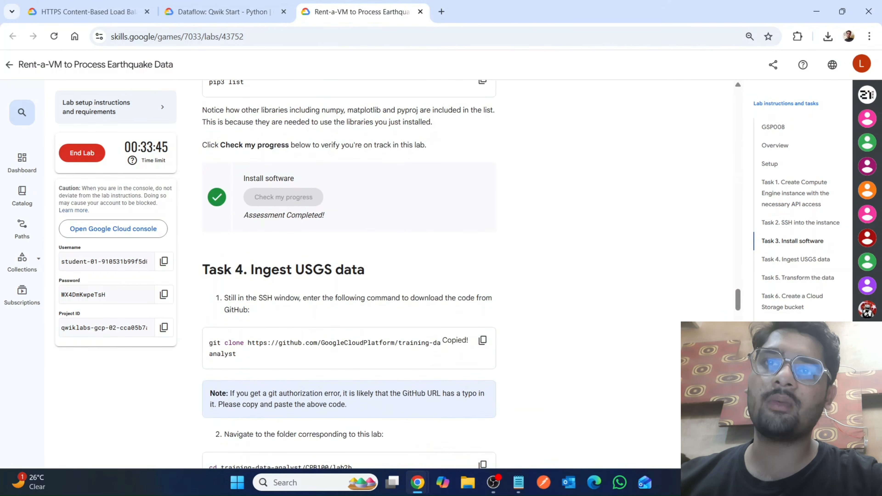
{"action": "mouse_move", "coordinate": [419, 488]}
{"action": "left_click", "coordinate": [476, 421]}
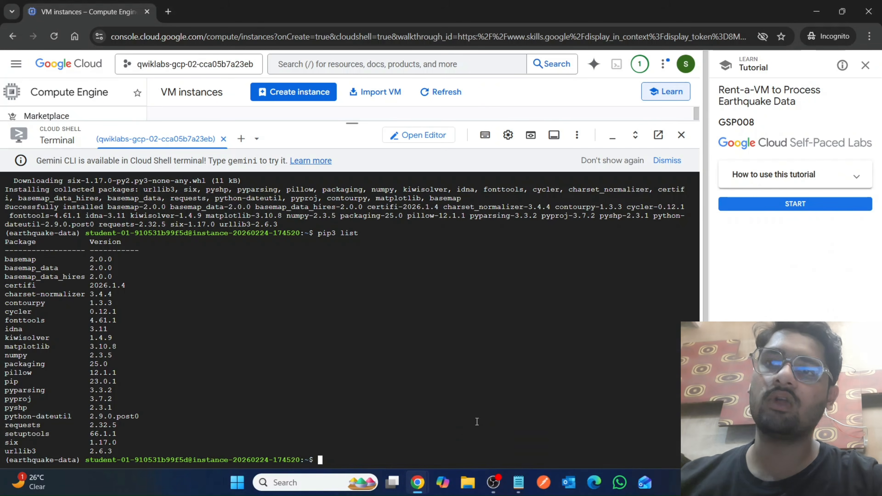
{"action": "key", "text": "ctrl+v"}
{"action": "key", "text": "Return"}
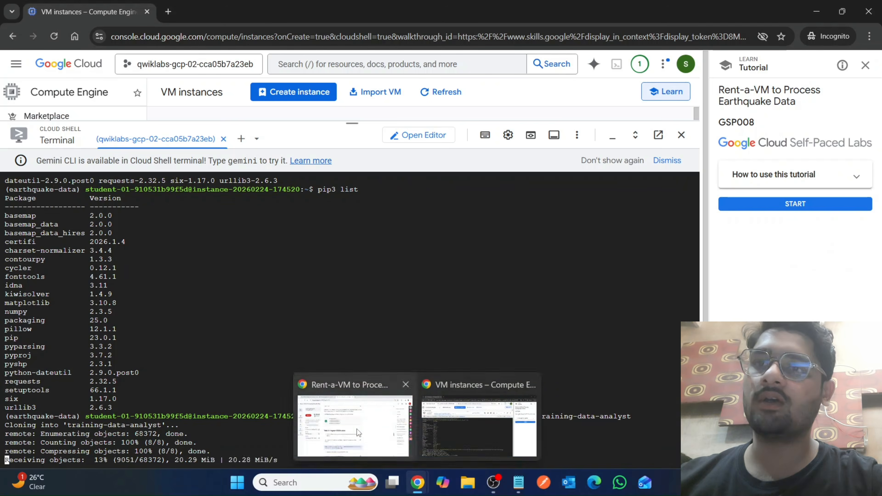
- Copy cd training-data-analyst/CPB100/lab2b from the lab page and run it on the instance when cloning is done
{"action": "left_click", "coordinate": [357, 429]}
{"action": "scroll", "coordinate": [376, 373], "scroll_direction": "down", "scroll_amount": 3}
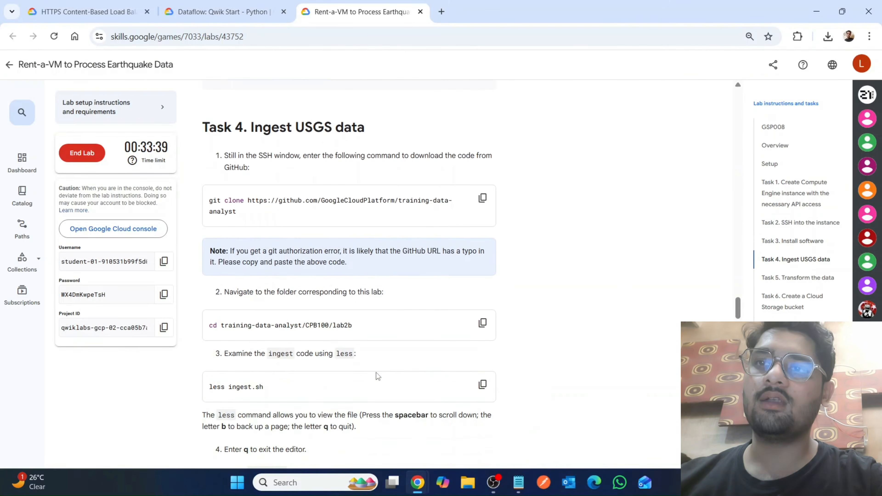
{"action": "left_click", "coordinate": [482, 323]}
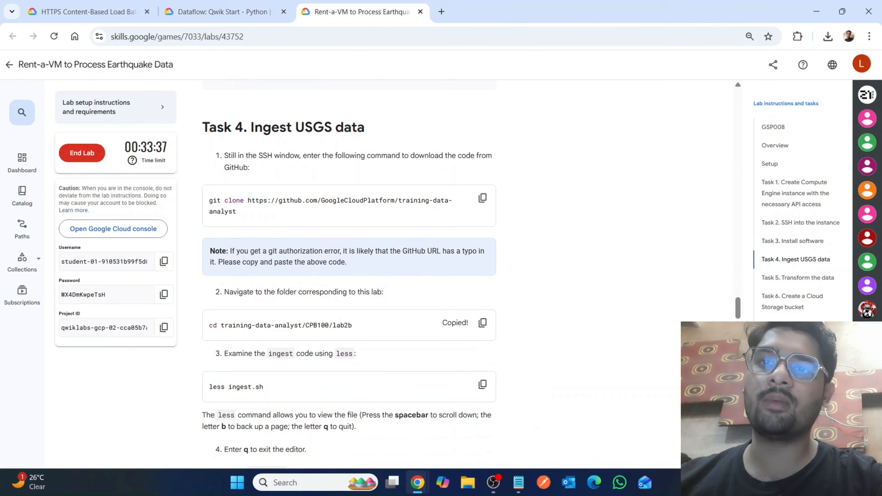
{"action": "mouse_move", "coordinate": [419, 482]}
{"action": "left_click", "coordinate": [479, 428]}
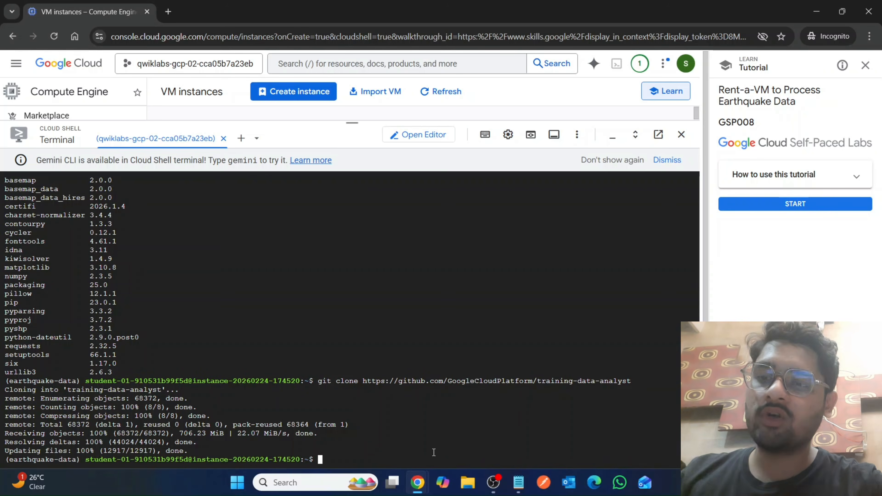
{"action": "key", "text": "ctrl+v"}
{"action": "key", "text": "Return"}
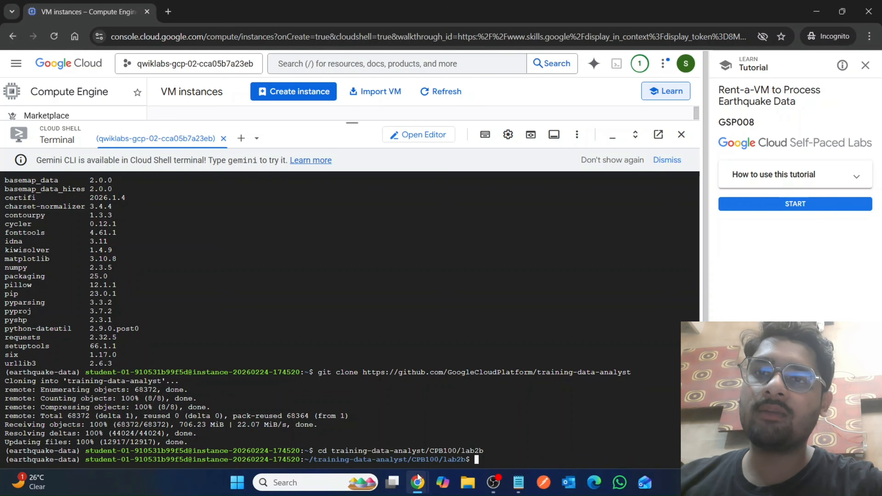
- Copy less ingest.sh from the lab page, run it on the instance to view the ingest code, and quit the viewer
{"action": "mouse_move", "coordinate": [418, 478]}
{"action": "left_click", "coordinate": [339, 415]}
{"action": "scroll", "coordinate": [385, 391], "scroll_direction": "down", "scroll_amount": 1}
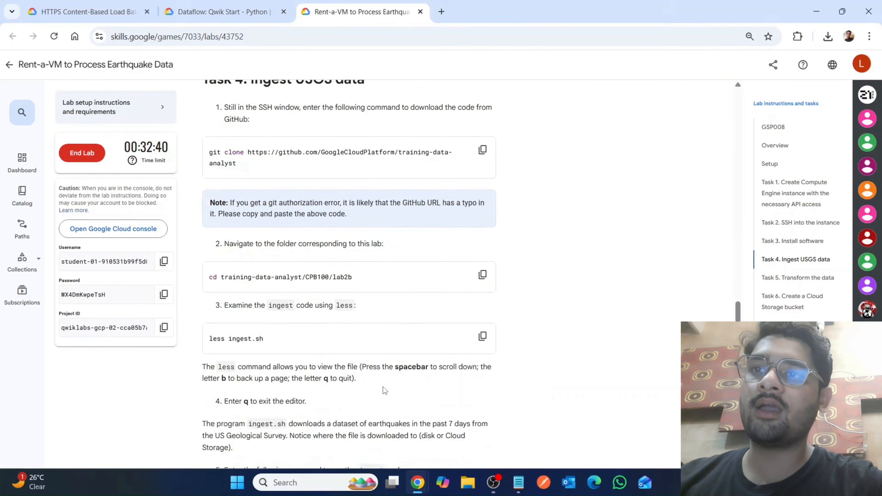
{"action": "scroll", "coordinate": [384, 391], "scroll_direction": "down", "scroll_amount": 2}
{"action": "left_click", "coordinate": [481, 263]}
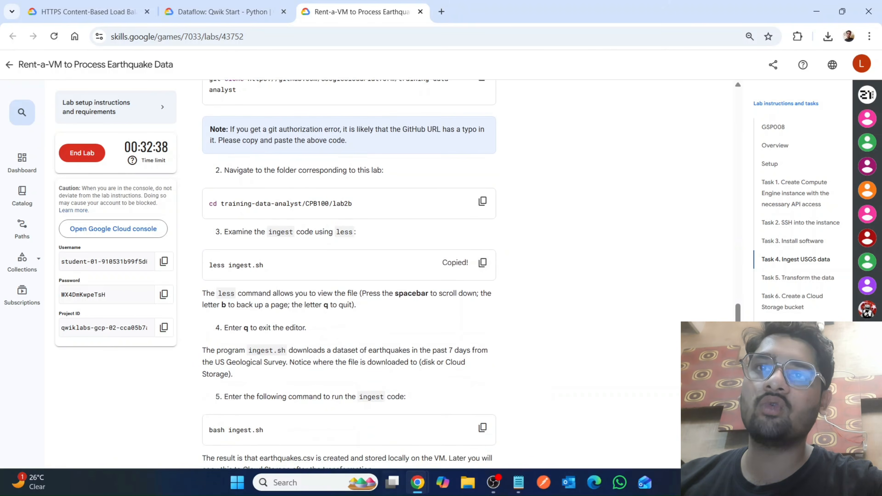
{"action": "mouse_move", "coordinate": [418, 482]}
{"action": "left_click", "coordinate": [473, 440]}
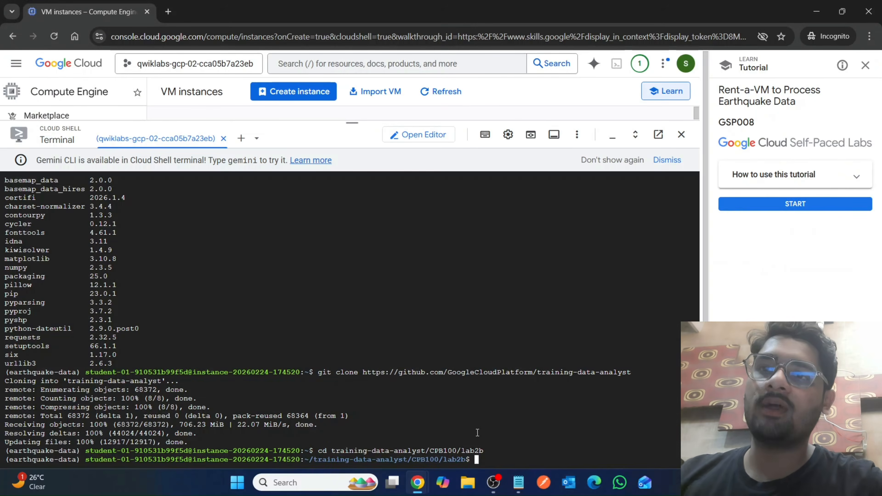
{"action": "key", "text": "ctrl+v"}
{"action": "key", "text": "Return"}
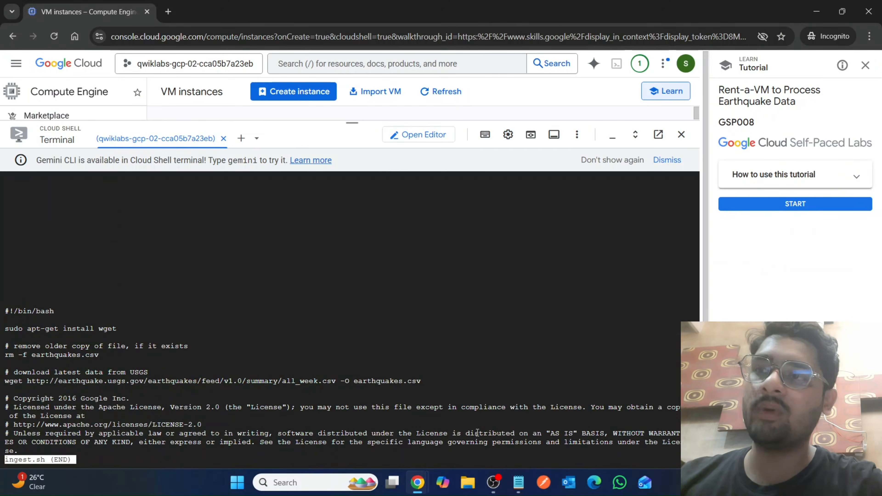
{"action": "key", "text": "q"}
- Copy bash ingest.sh from the lab page and run it on the instance to download the earthquake data
{"action": "mouse_move", "coordinate": [420, 490]}
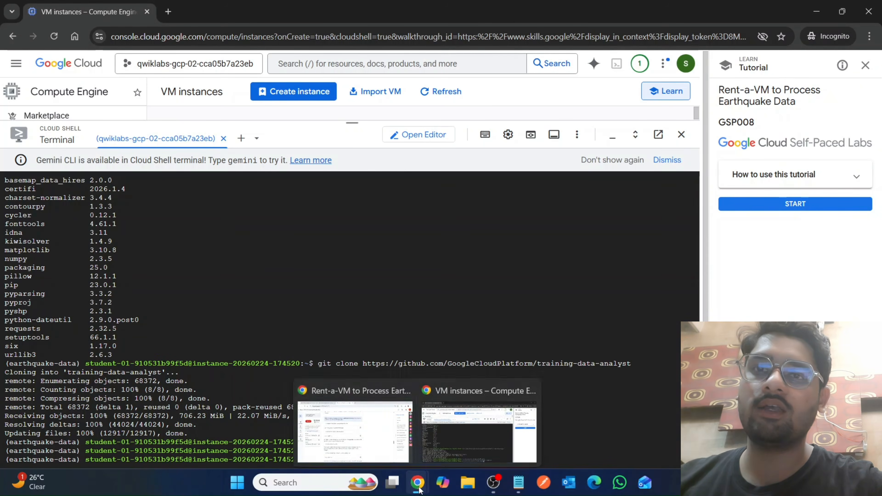
{"action": "left_click", "coordinate": [354, 431]}
{"action": "scroll", "coordinate": [393, 346], "scroll_direction": "down", "scroll_amount": 3}
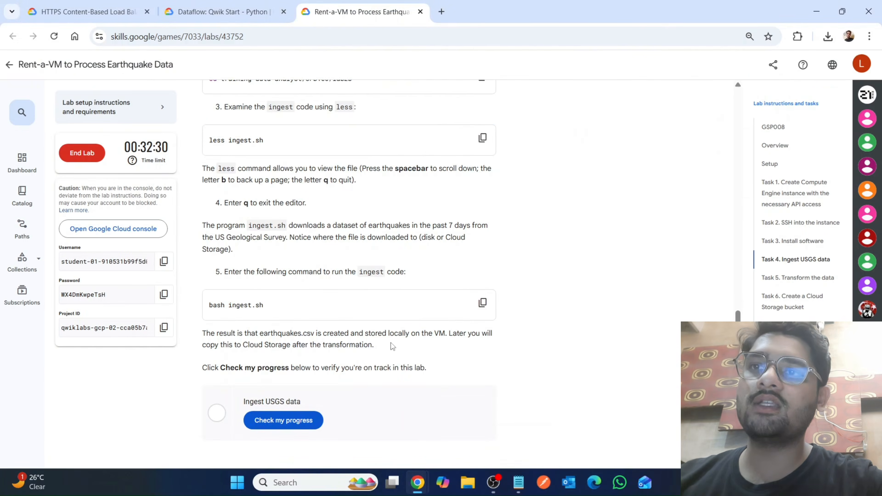
{"action": "left_click", "coordinate": [483, 303]}
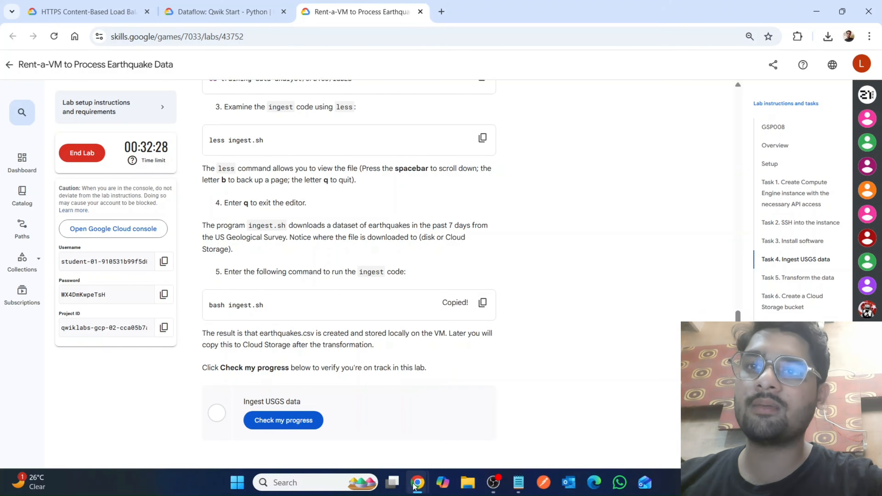
{"action": "mouse_move", "coordinate": [417, 485]}
{"action": "left_click", "coordinate": [468, 431]}
{"action": "key", "text": "ctrl+v"}
{"action": "key", "text": "Return"}
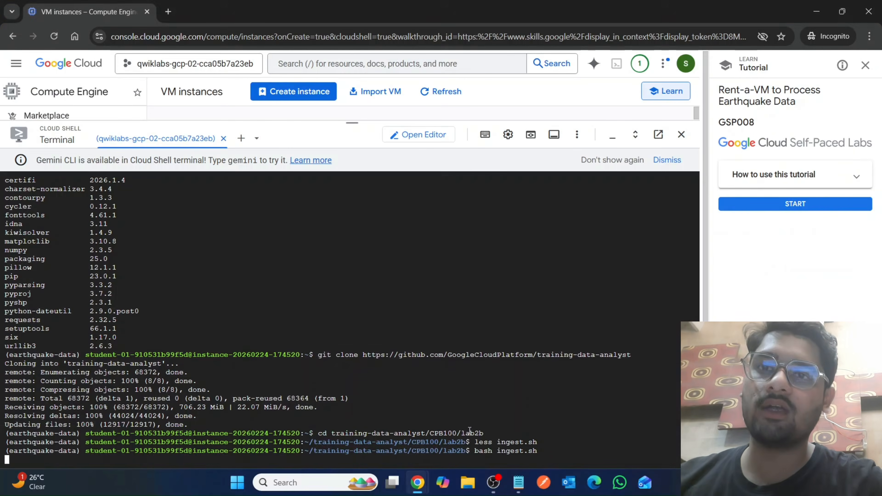
- Return to the lab page, check the progress of the Ingest USGS data task, and go on to Task 5's transform command
{"action": "mouse_move", "coordinate": [417, 484]}
{"action": "left_click", "coordinate": [343, 431]}
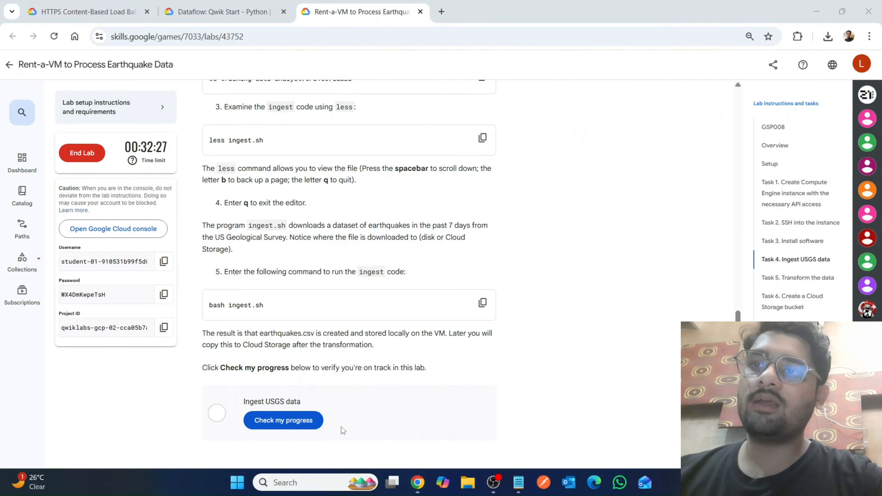
{"action": "left_click", "coordinate": [293, 431]}
{"action": "scroll", "coordinate": [340, 414], "scroll_direction": "down", "scroll_amount": 5}
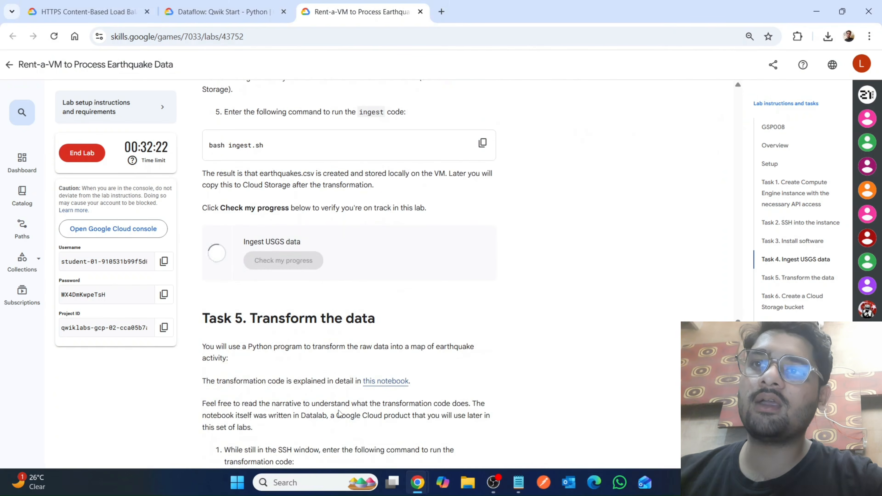
{"action": "scroll", "coordinate": [340, 414], "scroll_direction": "down", "scroll_amount": 6}
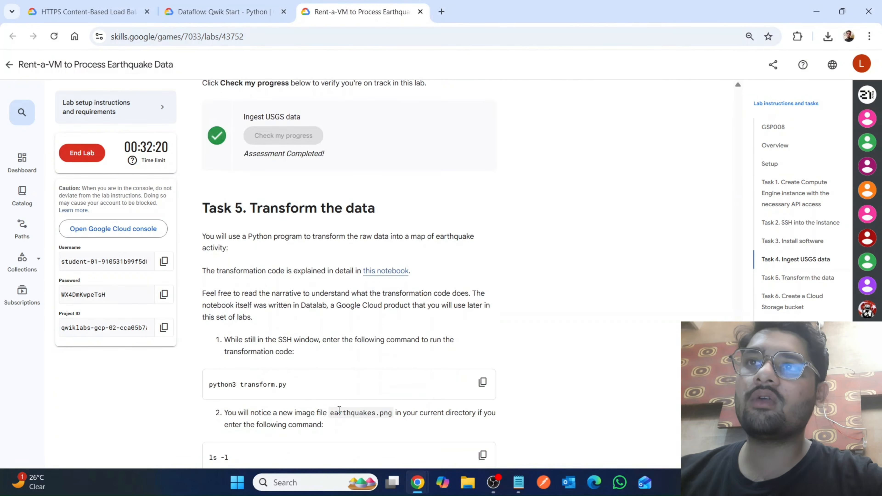
{"action": "scroll", "coordinate": [416, 360], "scroll_direction": "down", "scroll_amount": 1}
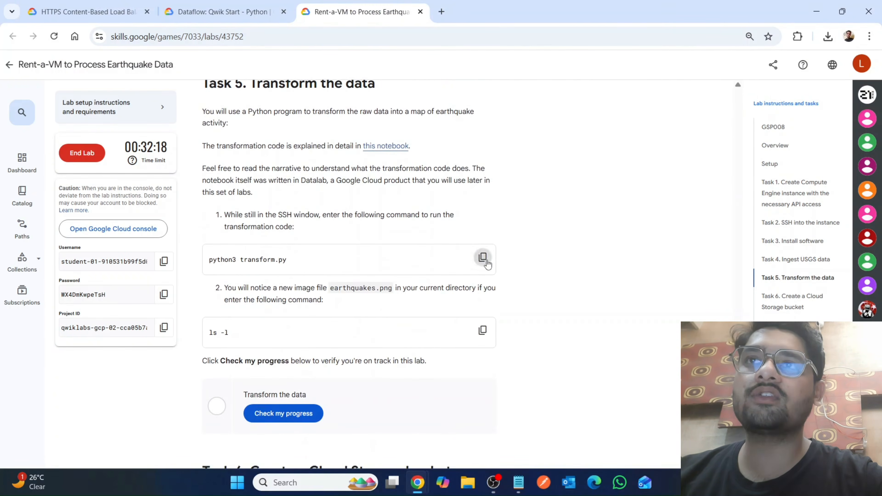
- Copy python3 transform.py from Task 5 on the lab page and run it on the instance to transform the earthquake data
{"action": "left_click", "coordinate": [482, 257]}
{"action": "mouse_move", "coordinate": [420, 493]}
{"action": "left_click", "coordinate": [462, 444]}
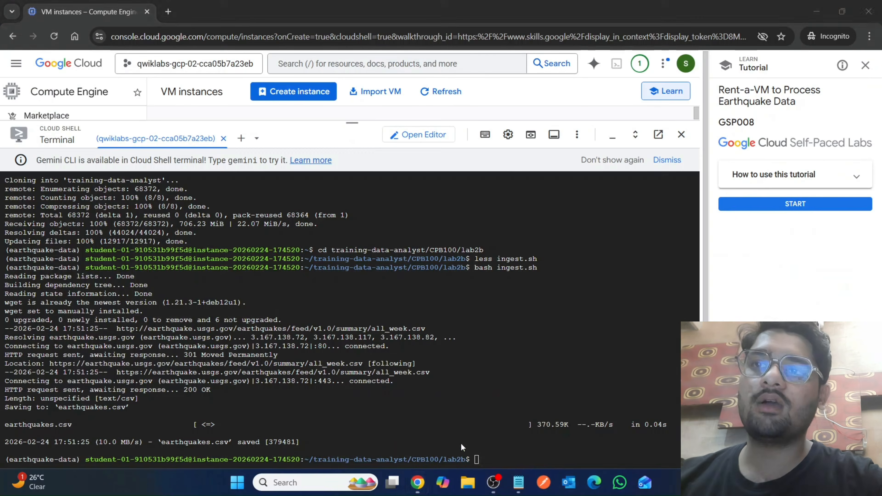
{"action": "key", "text": "ctrl+v"}
{"action": "key", "text": "Return"}
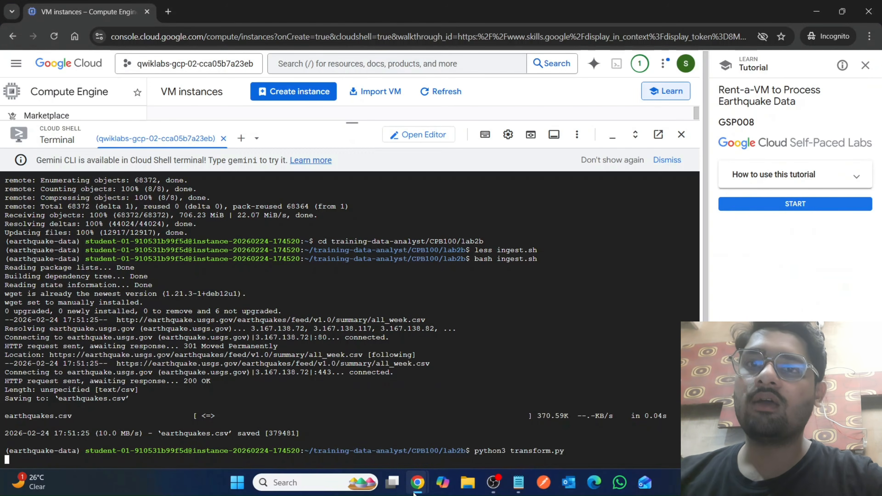
- Copy ls -l from the lab page and run it on the instance to list the files in the current directory
{"action": "mouse_move", "coordinate": [417, 491]}
{"action": "left_click", "coordinate": [451, 417]}
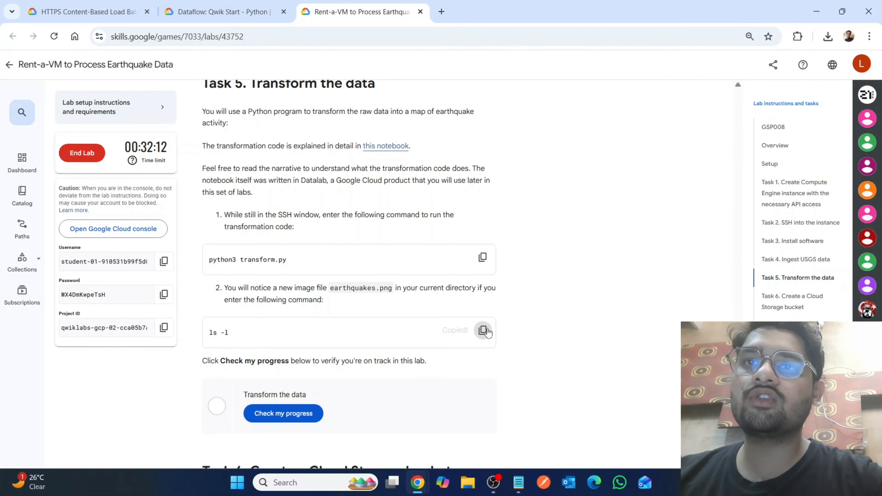
{"action": "left_click", "coordinate": [459, 437]}
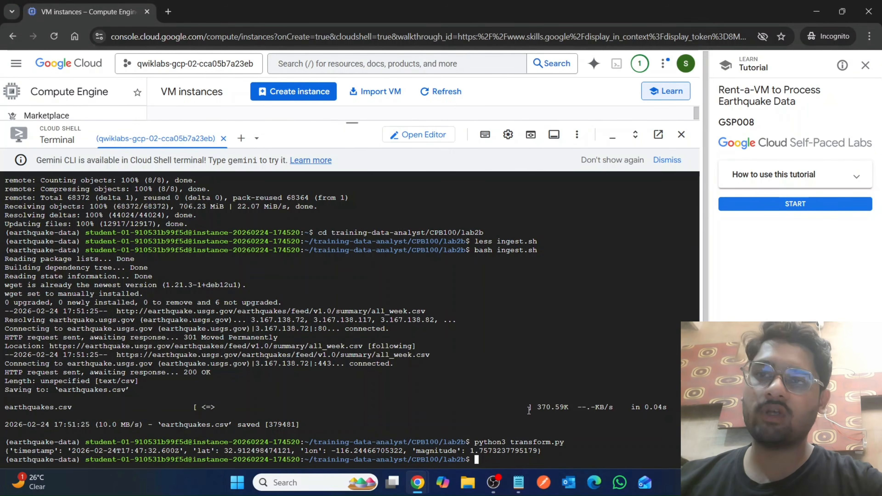
{"action": "type", "text": "ls -l"}
{"action": "key", "text": "Return"}
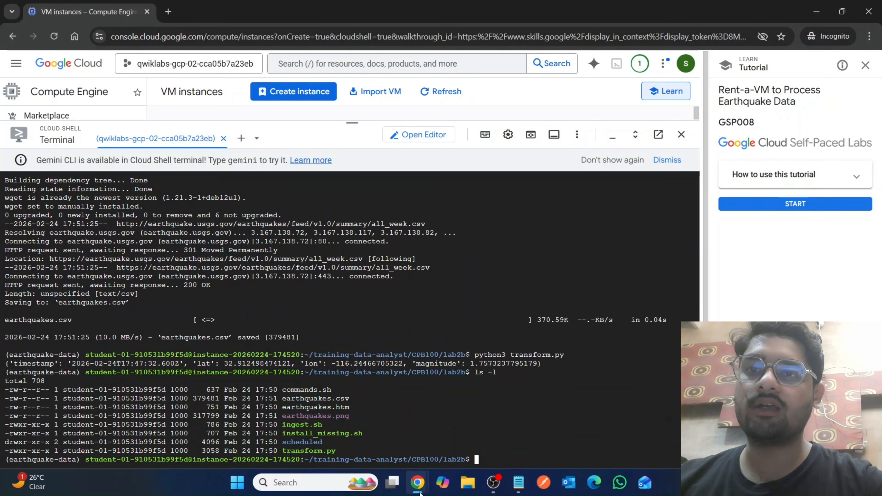
- Return to the lab page, check the progress of the Transform the data task, and copy the project ID for Task 6
{"action": "mouse_move", "coordinate": [418, 483]}
{"action": "left_click", "coordinate": [348, 437]}
{"action": "left_click", "coordinate": [287, 414]}
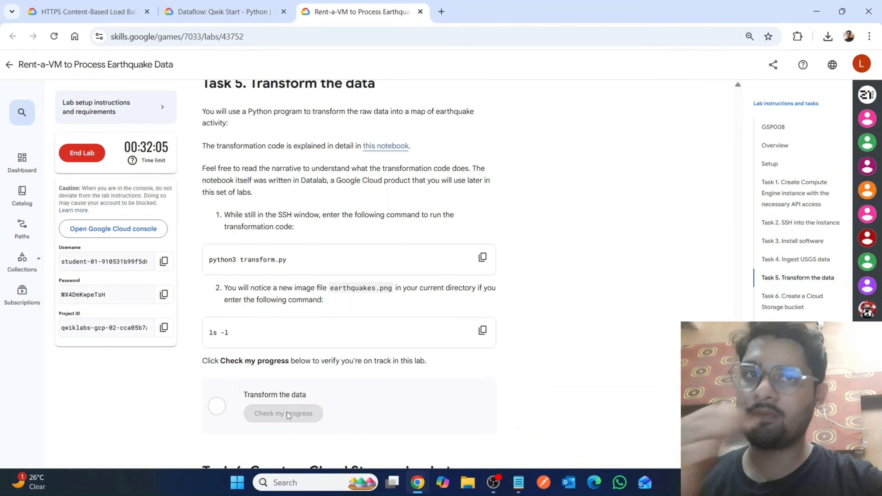
{"action": "scroll", "coordinate": [373, 402], "scroll_direction": "down", "scroll_amount": 1}
{"action": "scroll", "coordinate": [372, 401], "scroll_direction": "down", "scroll_amount": 3}
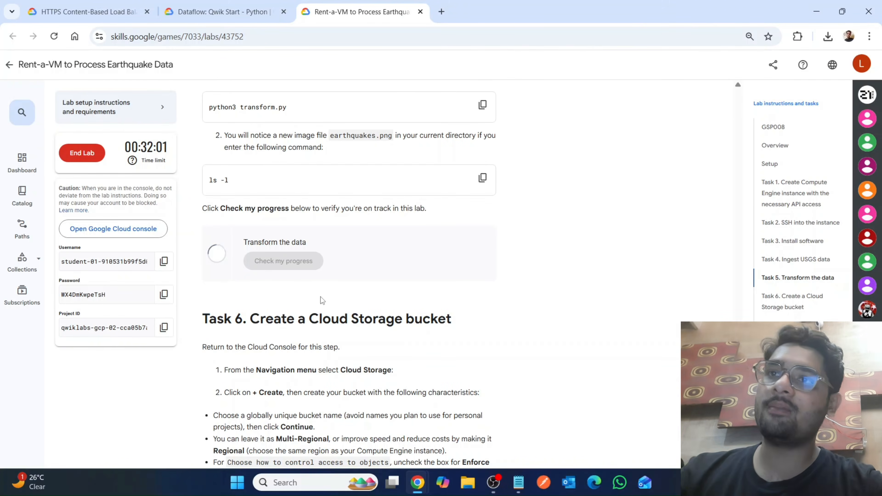
{"action": "scroll", "coordinate": [321, 296], "scroll_direction": "down", "scroll_amount": 9}
{"action": "scroll", "coordinate": [320, 296], "scroll_direction": "down", "scroll_amount": 9}
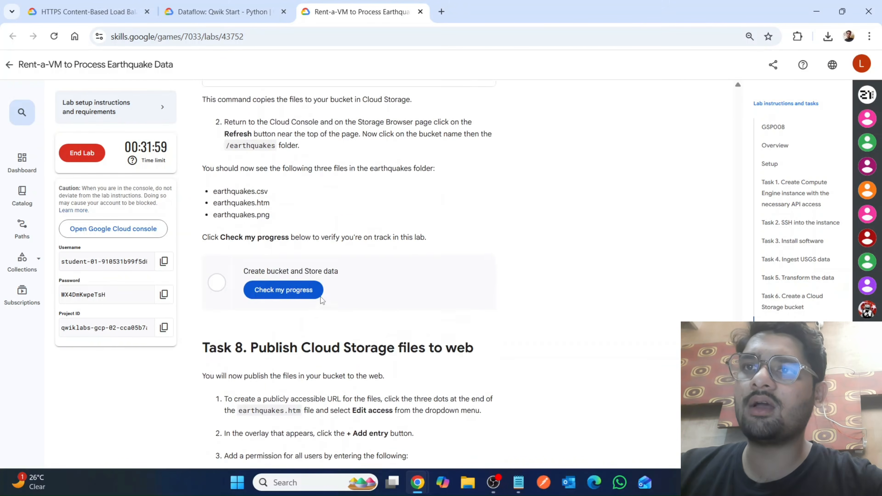
{"action": "scroll", "coordinate": [320, 297], "scroll_direction": "up", "scroll_amount": 11}
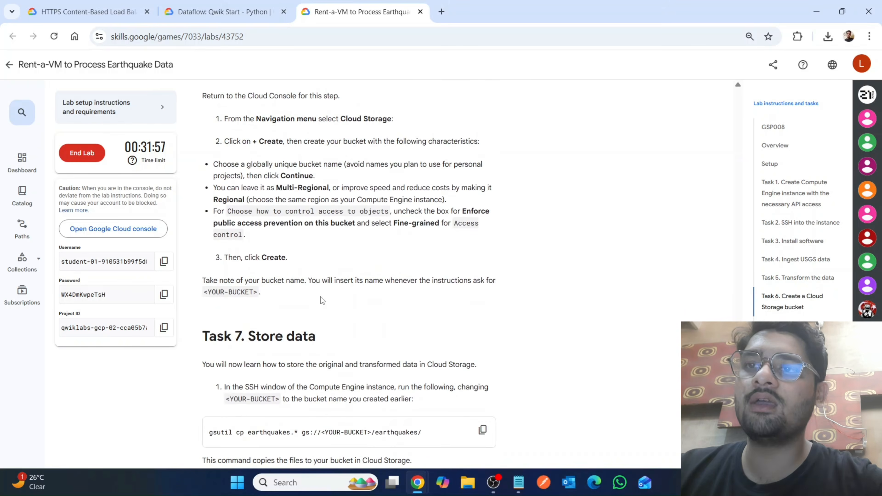
{"action": "scroll", "coordinate": [320, 297], "scroll_direction": "up", "scroll_amount": 4}
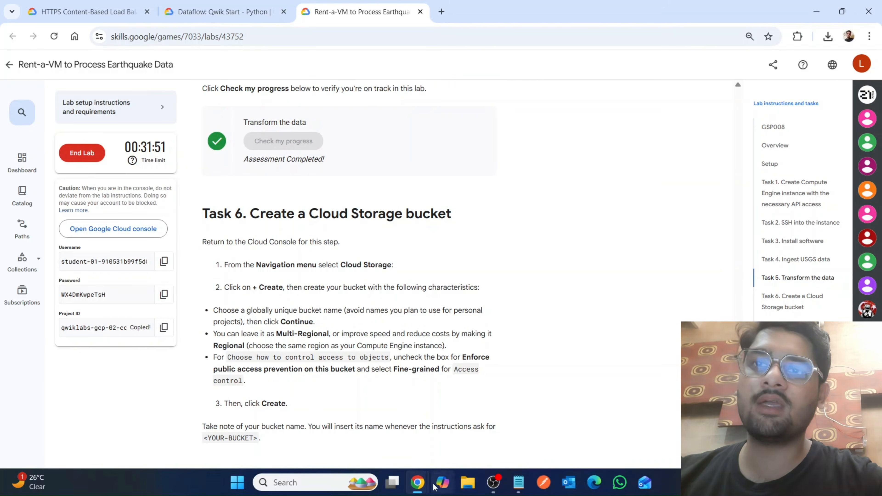
- Return to the Cloud Console, shrink the Cloud Shell terminal, and start creating a bucket in Cloud Storage
{"action": "mouse_move", "coordinate": [426, 487]}
{"action": "left_click", "coordinate": [461, 437]}
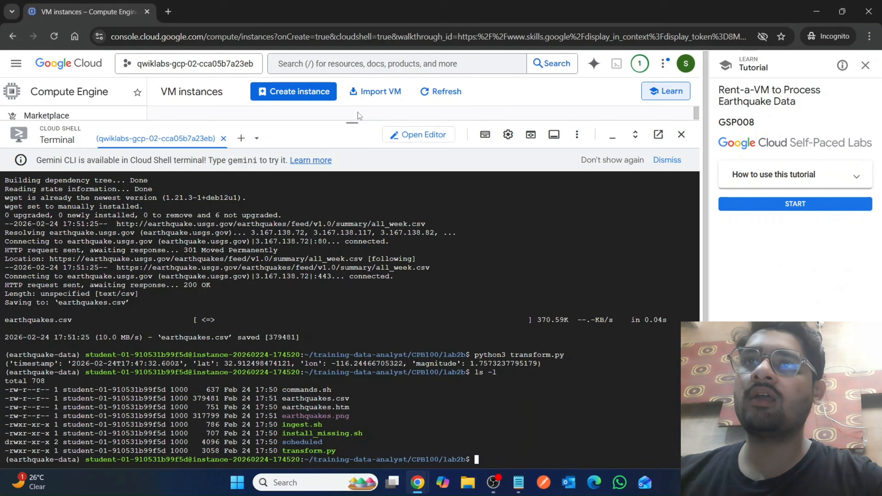
{"action": "left_click_drag", "start_coordinate": [352, 124], "coordinate": [352, 336]}
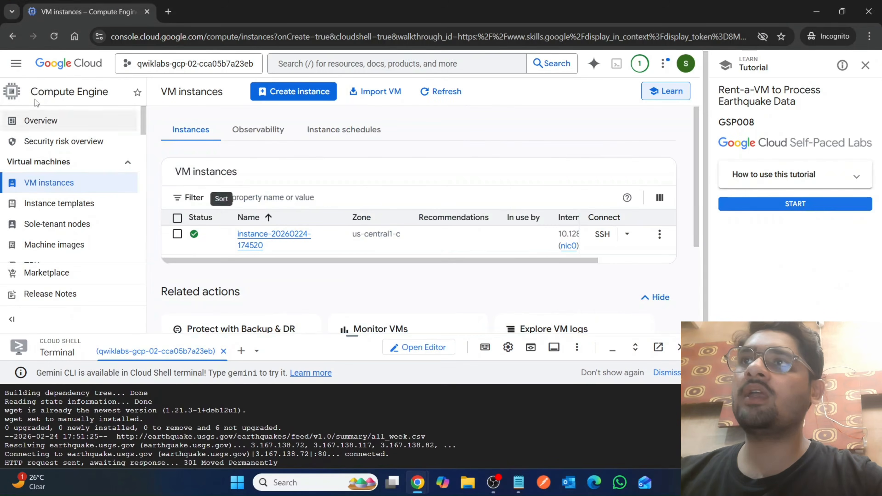
{"action": "left_click", "coordinate": [18, 66]}
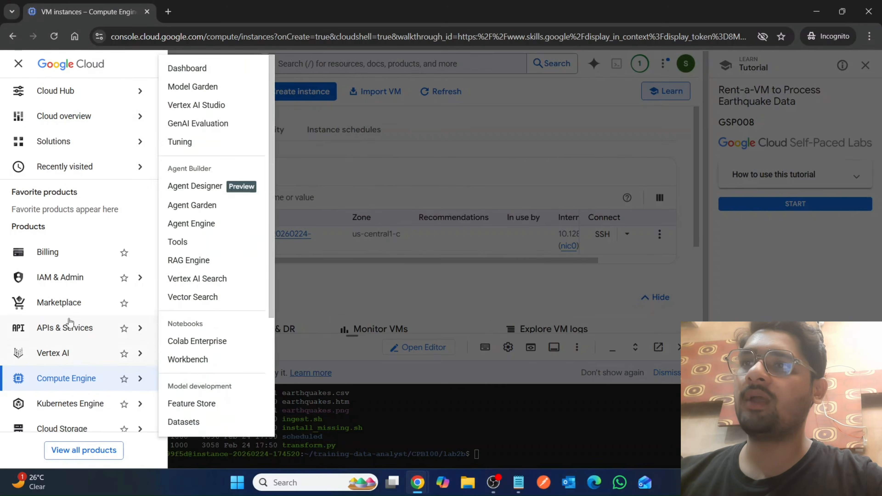
{"action": "left_click", "coordinate": [59, 429]}
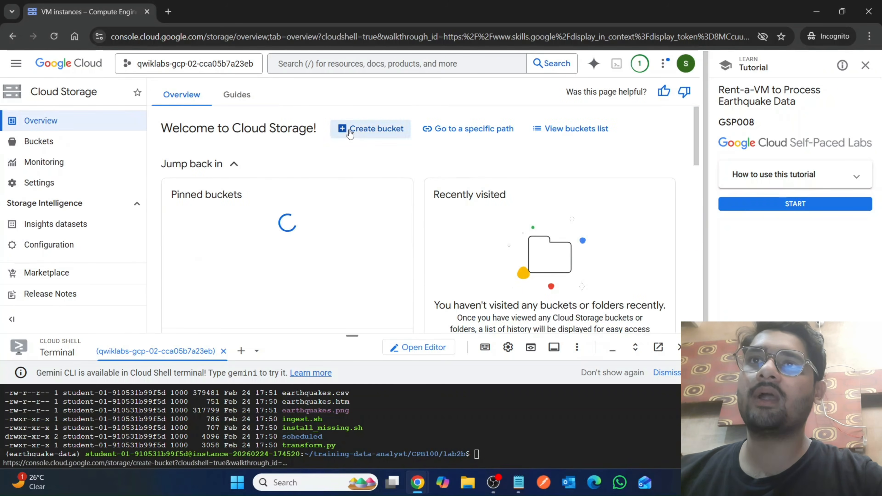
{"action": "left_click", "coordinate": [350, 133]}
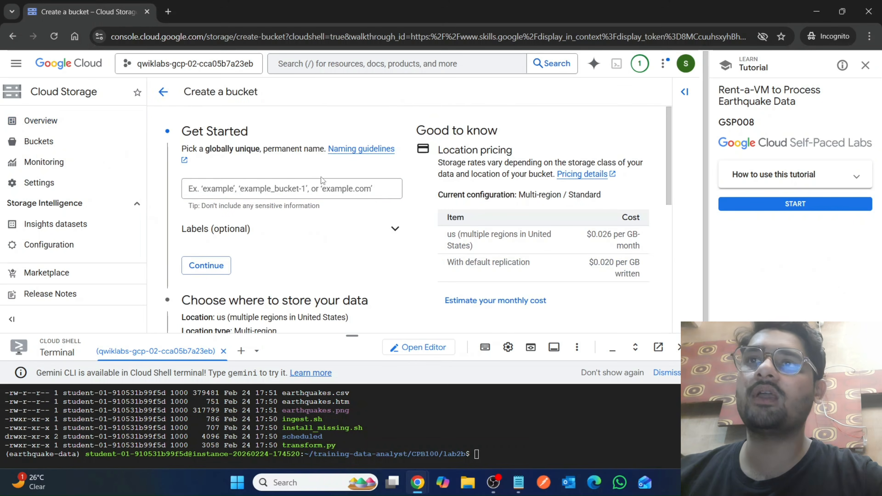
- Name the bucket qwiklabs-gcp-02-cca05b7a23eb, using the project ID, and continue to the location settings
{"action": "left_click", "coordinate": [317, 185]}
{"action": "type", "text": "qwiklabs-gcp-02-cca05b7a23eb"}
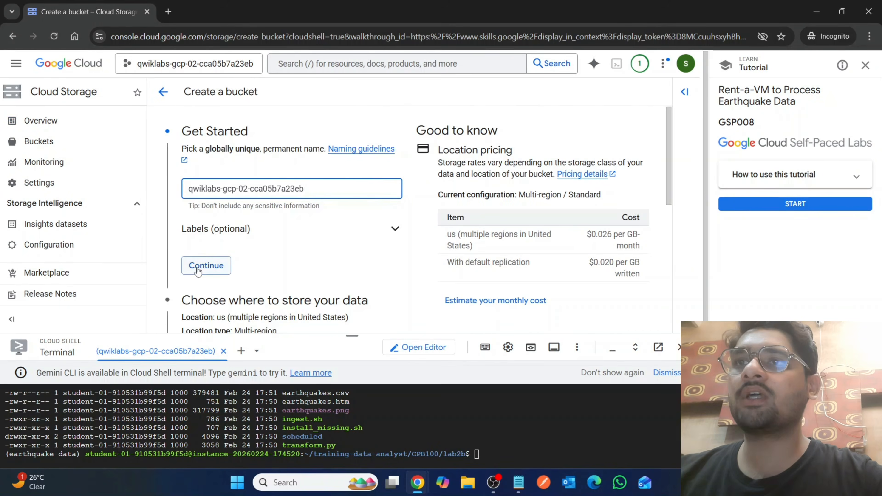
{"action": "left_click", "coordinate": [206, 266]}
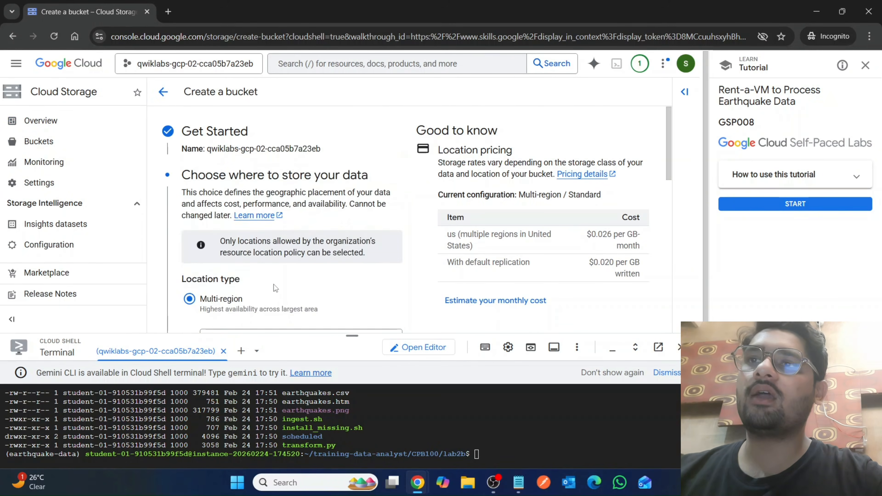
- Review Task 6's location and access control requirements on the lab page against the bucket form
{"action": "scroll", "coordinate": [275, 288], "scroll_direction": "down", "scroll_amount": 5}
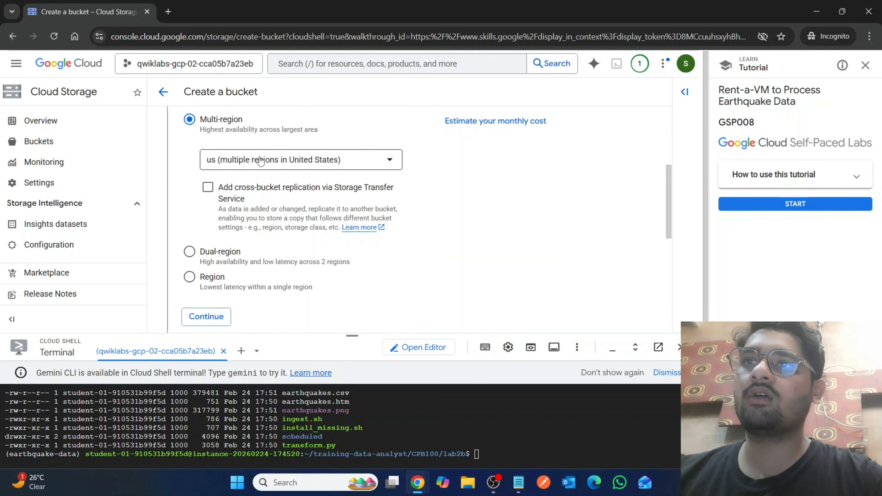
{"action": "mouse_move", "coordinate": [417, 482]}
{"action": "left_click", "coordinate": [333, 442]}
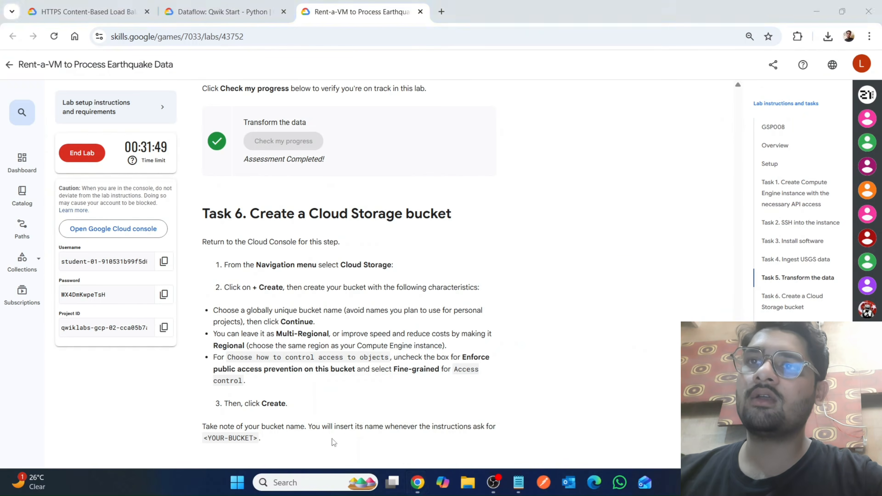
{"action": "scroll", "coordinate": [313, 278], "scroll_direction": "down", "scroll_amount": 2}
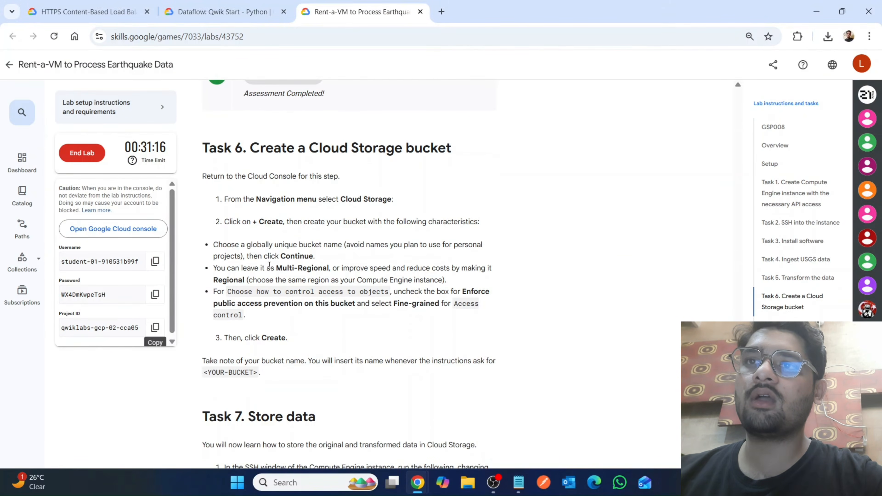
{"action": "left_click_drag", "start_coordinate": [275, 268], "coordinate": [336, 269]}
{"action": "mouse_move", "coordinate": [425, 493]}
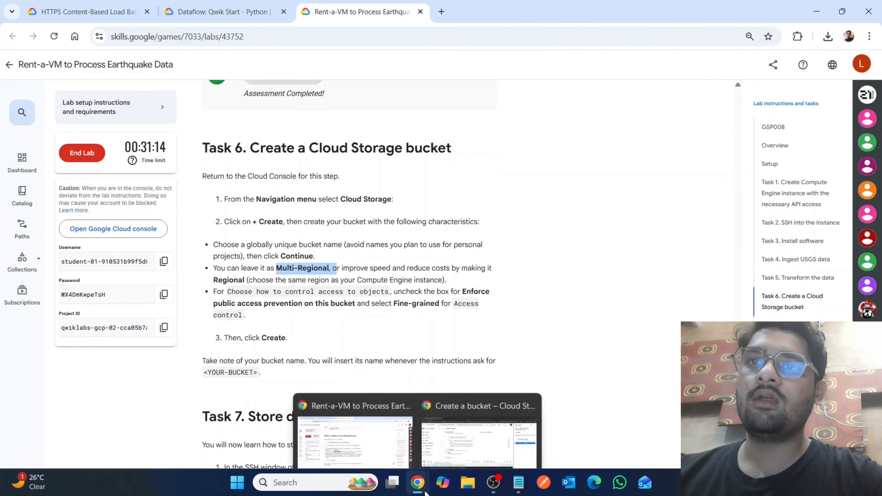
{"action": "left_click", "coordinate": [479, 443]}
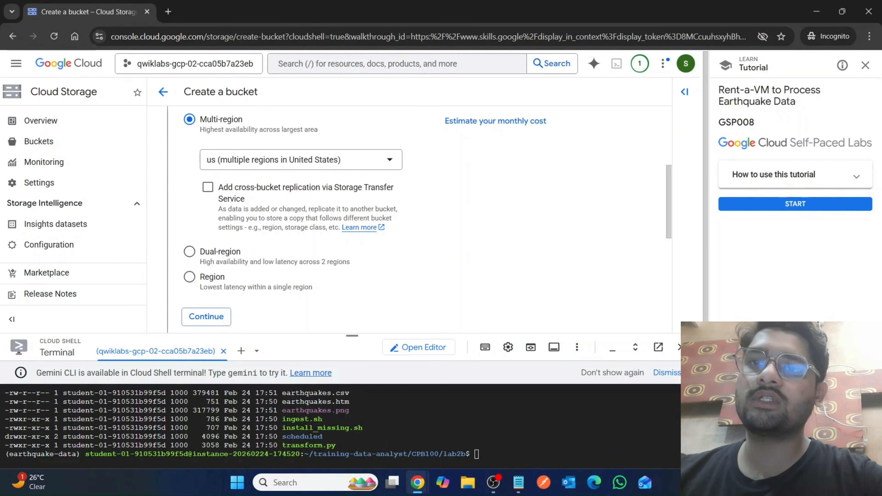
{"action": "left_click", "coordinate": [354, 435]}
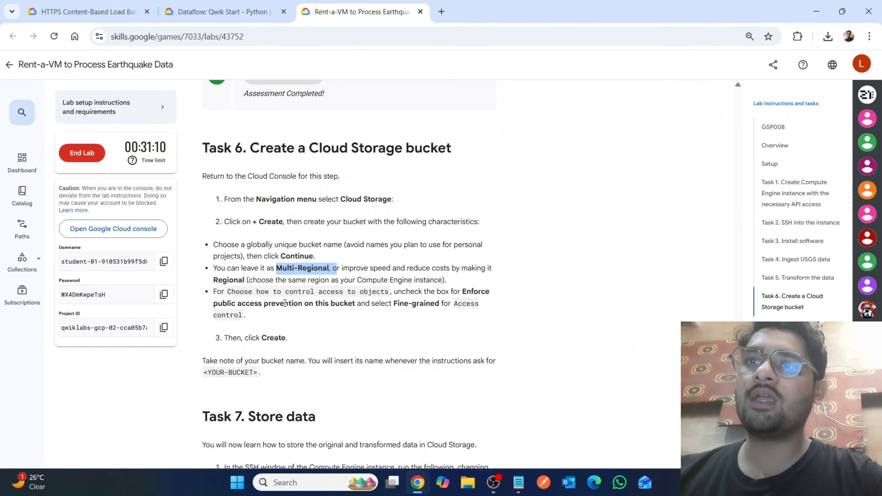
{"action": "left_click_drag", "start_coordinate": [226, 291], "coordinate": [267, 288]}
{"action": "left_click_drag", "start_coordinate": [358, 284], "coordinate": [461, 292]}
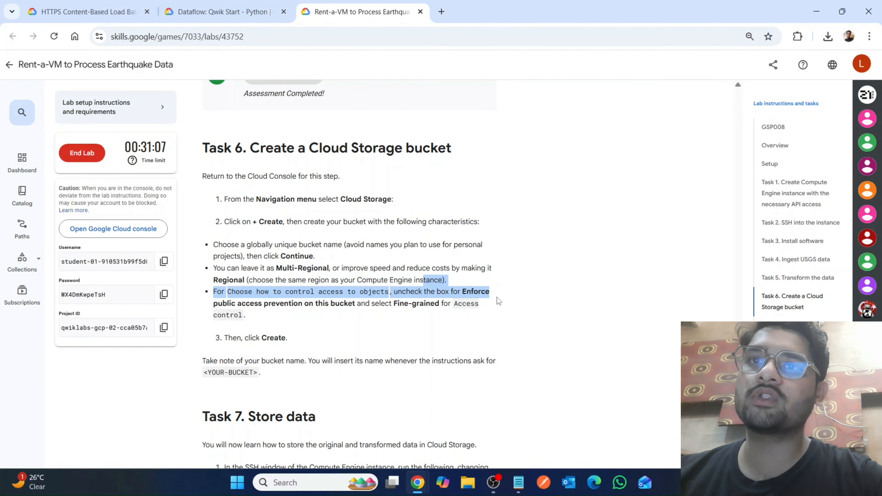
{"action": "mouse_move", "coordinate": [413, 488]}
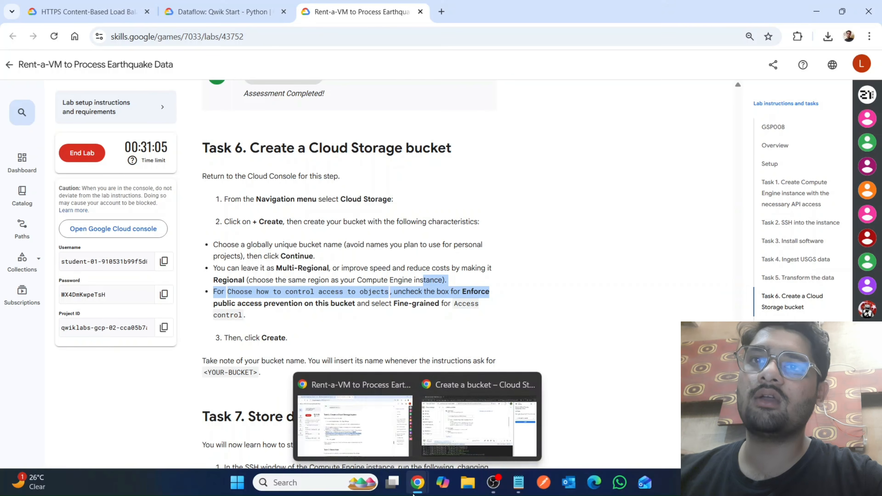
{"action": "left_click", "coordinate": [455, 452]}
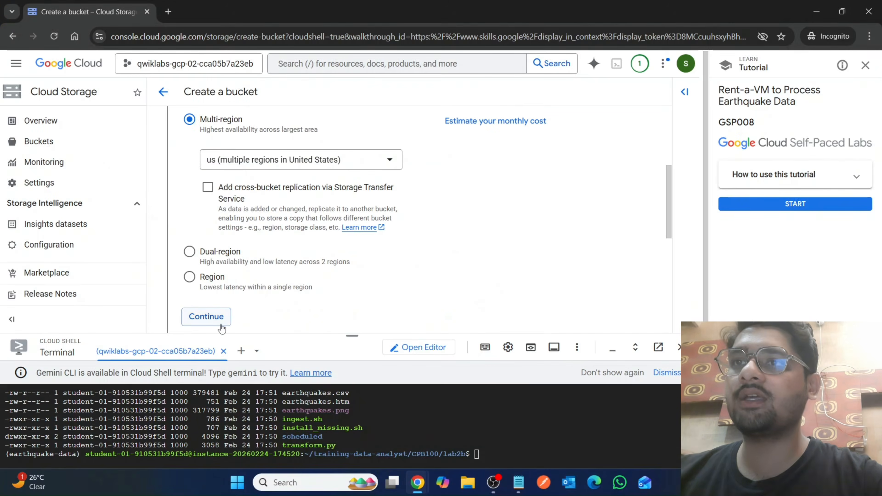
- Accept the Multi-region us location and the Standard default storage class for the bucket
{"action": "left_click", "coordinate": [206, 316]}
{"action": "scroll", "coordinate": [289, 286], "scroll_direction": "down", "scroll_amount": 10}
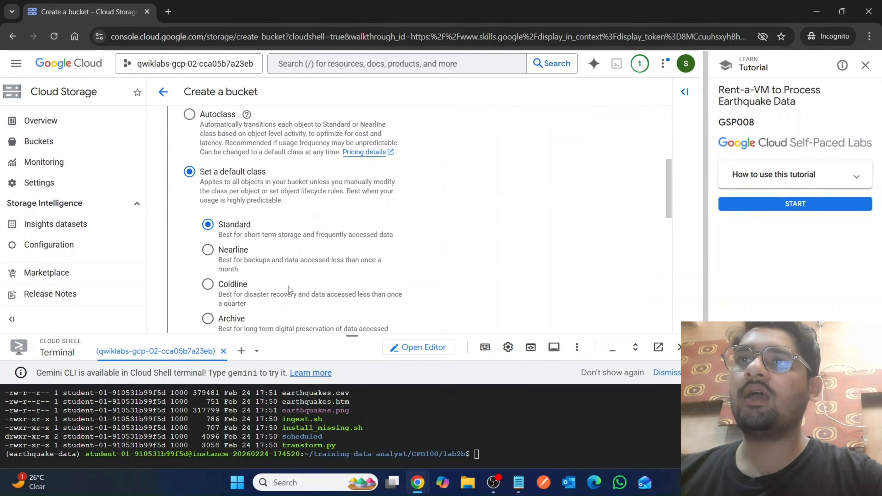
{"action": "scroll", "coordinate": [229, 239], "scroll_direction": "down", "scroll_amount": 2}
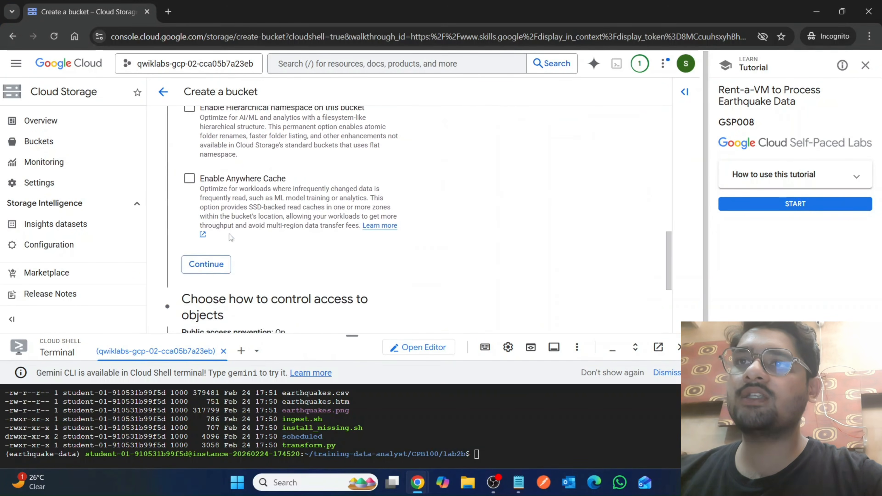
{"action": "left_click", "coordinate": [205, 261]}
- Leave public access prevention unenforced, choose Fine-grained access control, keep the default data protection, and create the bucket
{"action": "scroll", "coordinate": [268, 256], "scroll_direction": "down", "scroll_amount": 5}
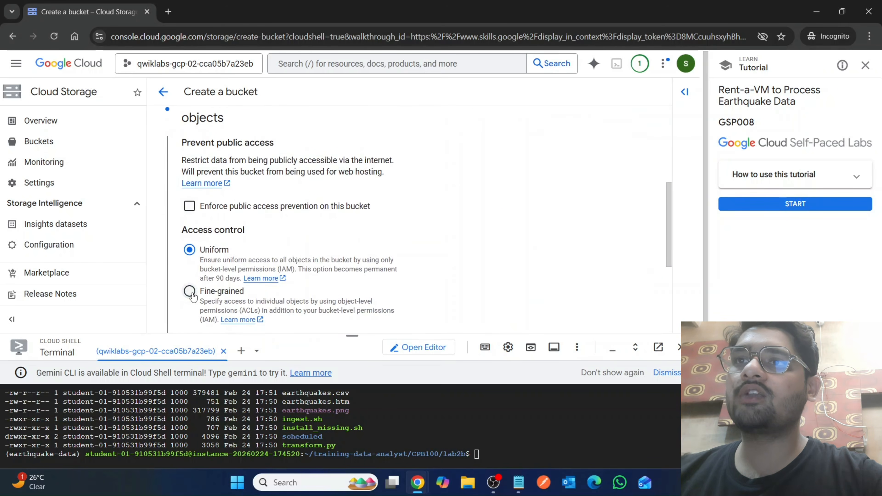
{"action": "scroll", "coordinate": [316, 283], "scroll_direction": "down", "scroll_amount": 5}
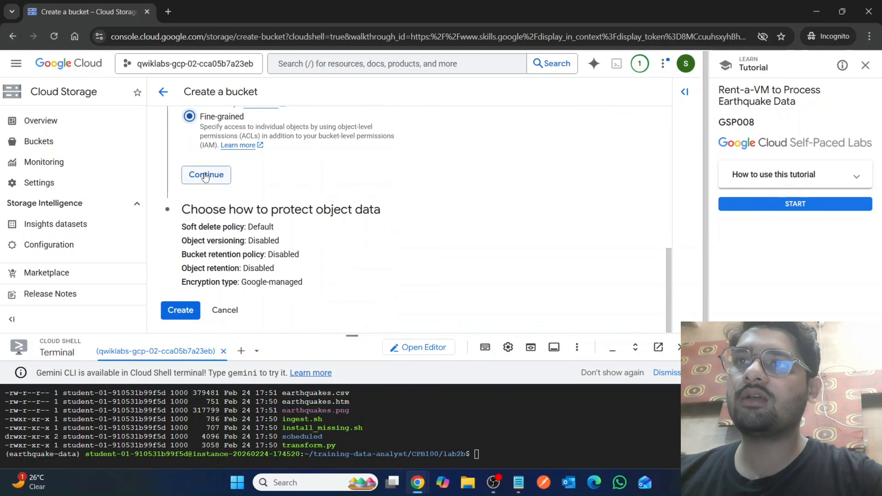
{"action": "left_click", "coordinate": [206, 174]}
{"action": "scroll", "coordinate": [296, 221], "scroll_direction": "down", "scroll_amount": 5}
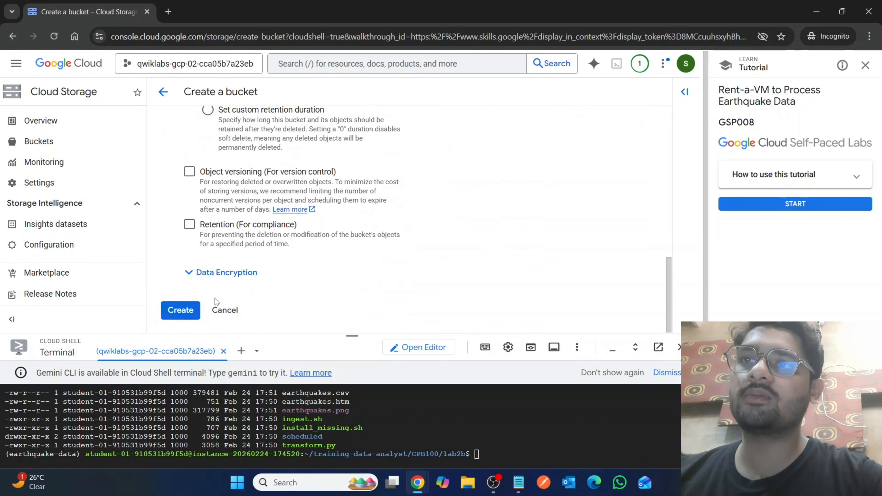
{"action": "left_click", "coordinate": [181, 310]}
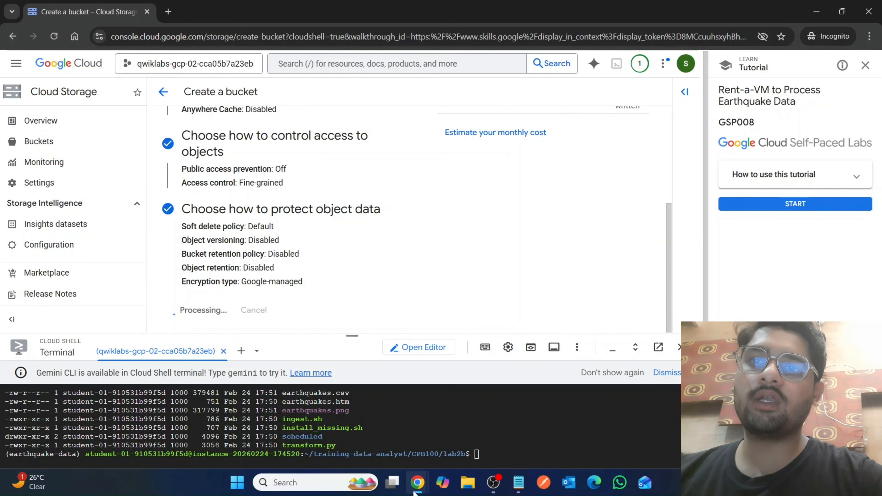
- Copy the opening part of Task 7's command, "gsutil cp earthquakes.* gs://", from the lab page into the Cloud Shell prompt
{"action": "mouse_move", "coordinate": [416, 486]}
{"action": "left_click", "coordinate": [389, 379]}
{"action": "scroll", "coordinate": [389, 379], "scroll_direction": "down", "scroll_amount": 5}
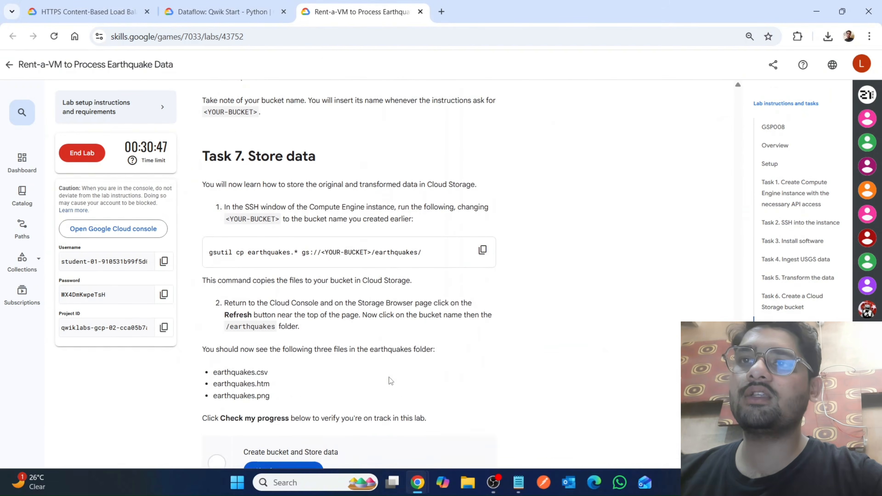
{"action": "scroll", "coordinate": [388, 377], "scroll_direction": "down", "scroll_amount": 1}
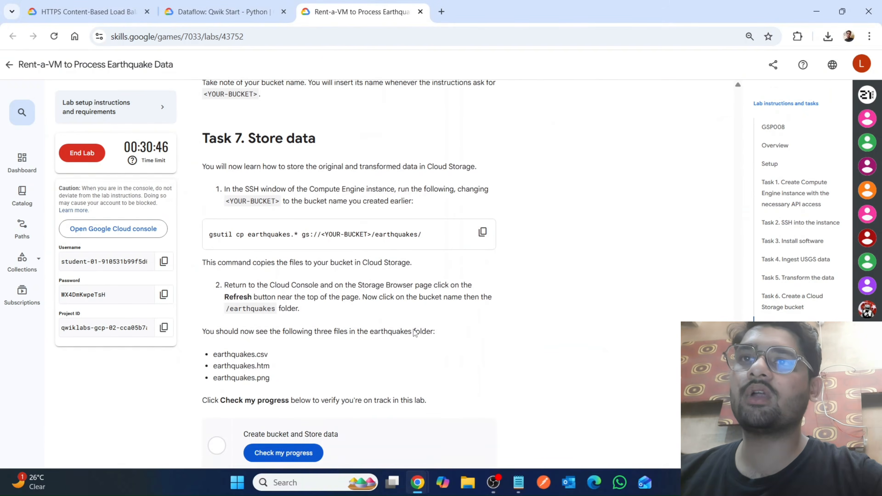
{"action": "left_click", "coordinate": [482, 232]}
{"action": "left_click_drag", "start_coordinate": [321, 239], "coordinate": [193, 240]}
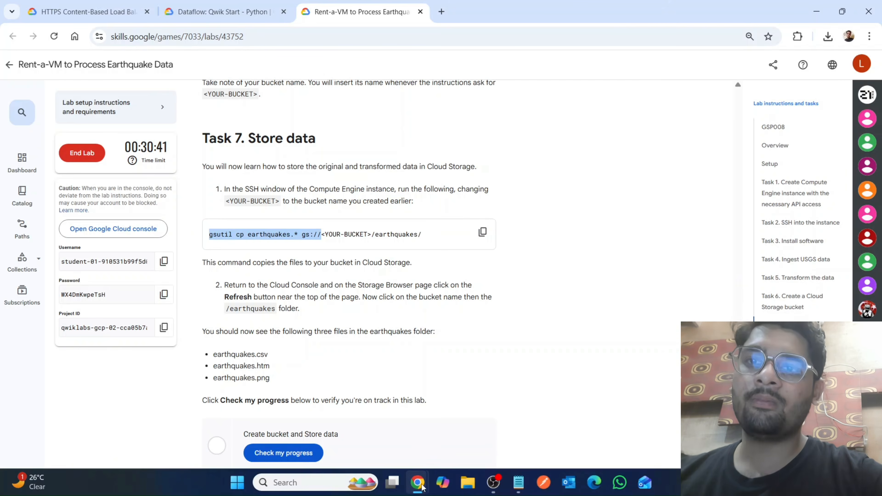
{"action": "mouse_move", "coordinate": [422, 486]}
{"action": "left_click", "coordinate": [457, 443]}
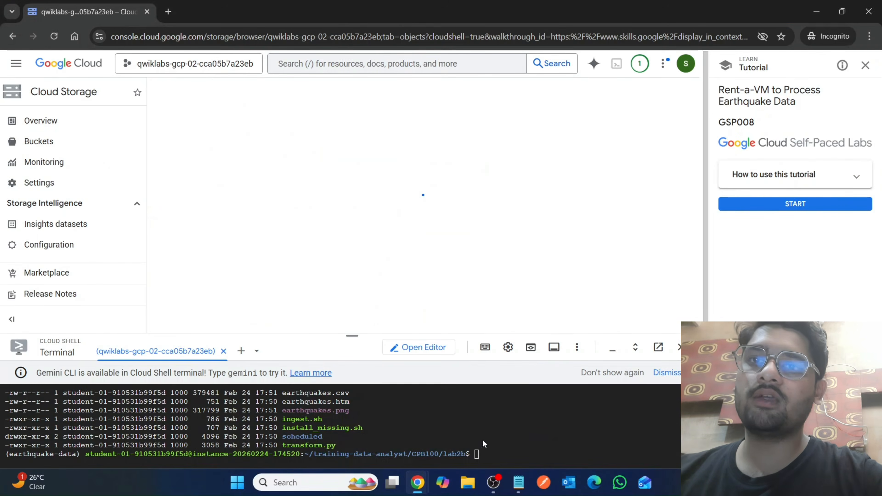
{"action": "left_click", "coordinate": [537, 451]}
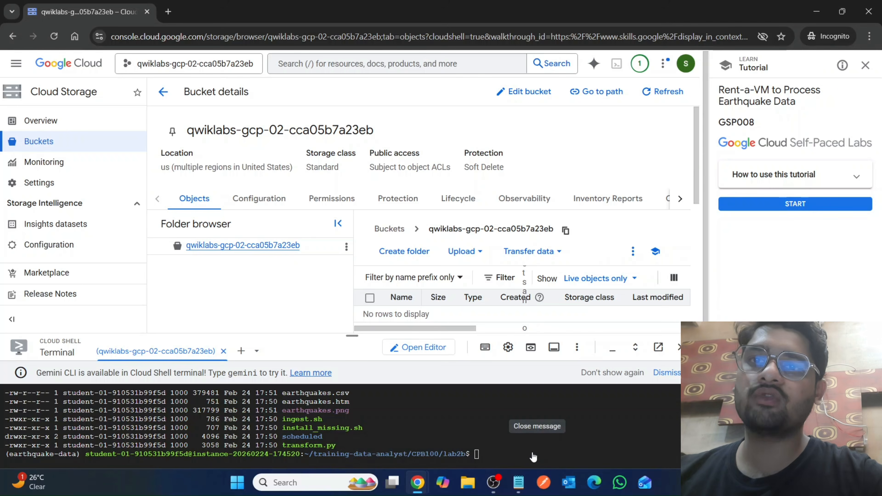
{"action": "key", "text": "ctrl+v"}
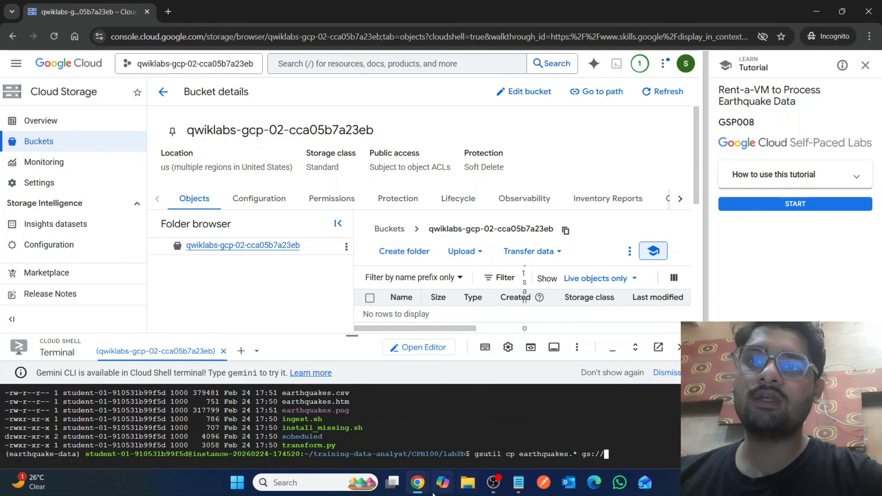
- Append the bucket name qwiklabs-gcp-02-cca05b7a23eb to the gsutil command, copying it from the lab page's Project ID
{"action": "mouse_move", "coordinate": [423, 490]}
{"action": "left_click", "coordinate": [358, 446]}
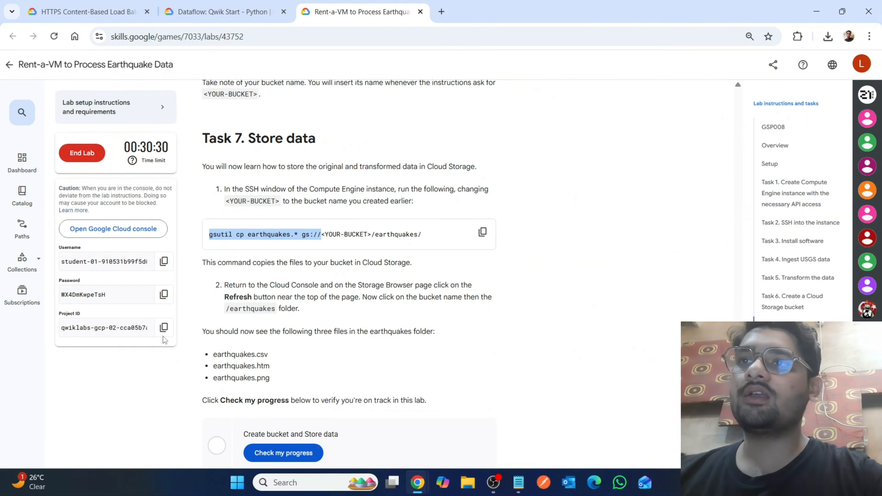
{"action": "left_click", "coordinate": [163, 327]}
{"action": "mouse_move", "coordinate": [416, 484]}
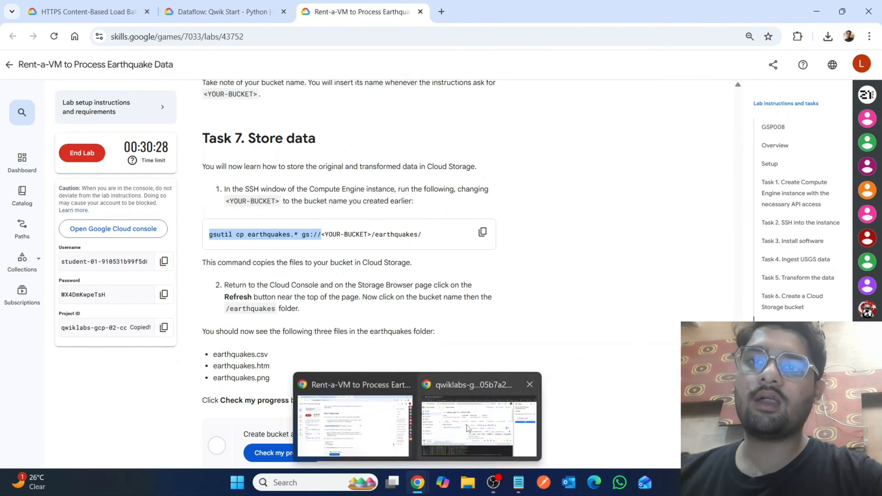
{"action": "left_click", "coordinate": [468, 429]}
{"action": "key", "text": "ctrl+v"}
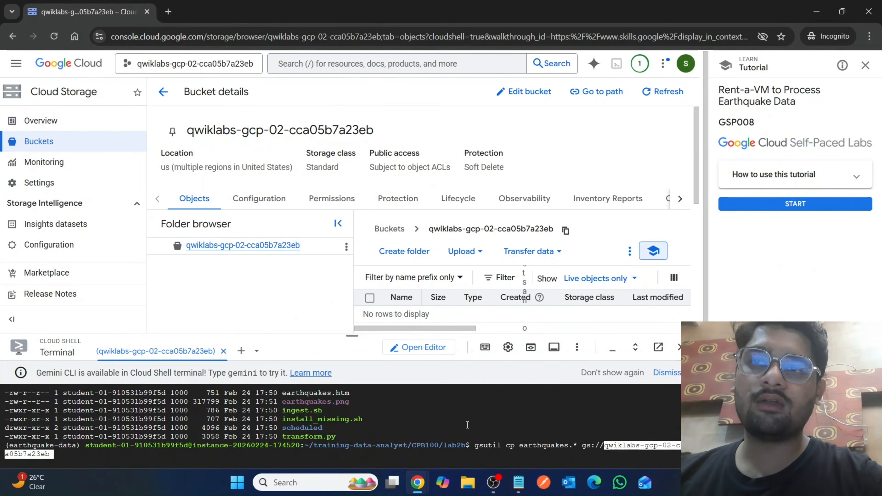
- Complete the gsutil command with the /earthquakes/ path from the lab page and run it to copy the earthquake files to the bucket
{"action": "mouse_move", "coordinate": [427, 491]}
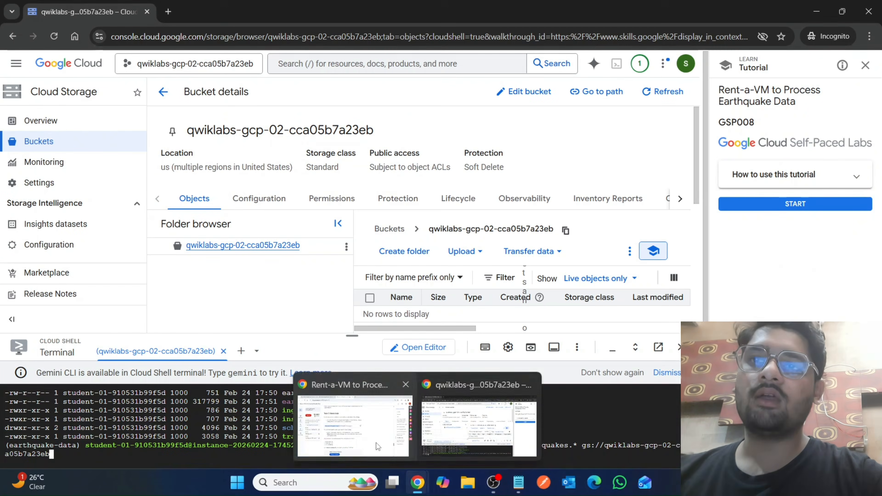
{"action": "left_click", "coordinate": [374, 424]}
{"action": "left_click_drag", "start_coordinate": [371, 234], "coordinate": [421, 235]}
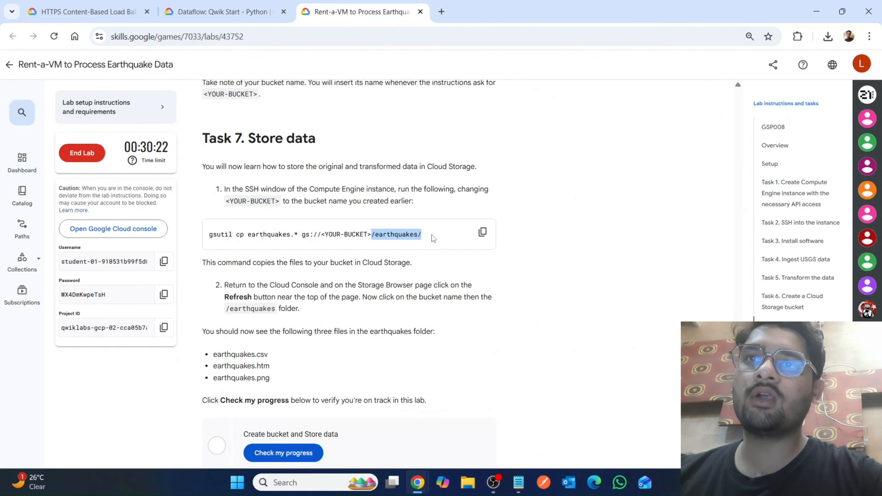
{"action": "mouse_move", "coordinate": [416, 488]}
{"action": "left_click", "coordinate": [452, 446]}
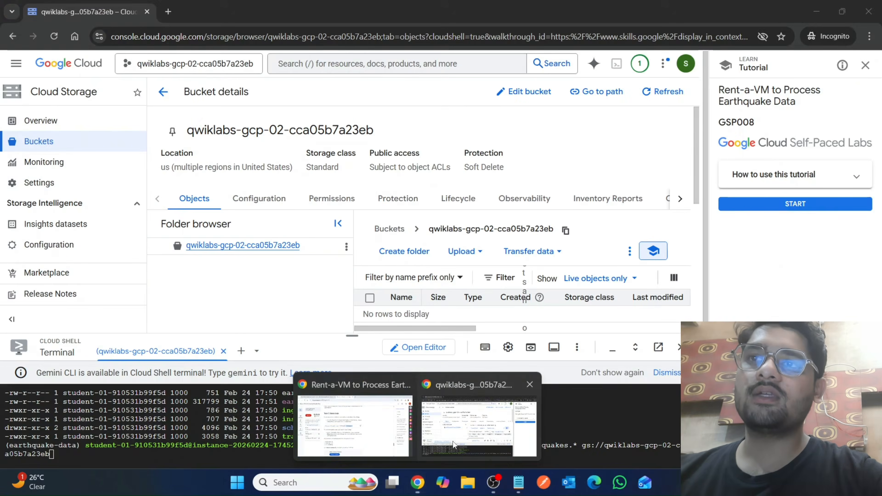
{"action": "key", "text": "ctrl+v"}
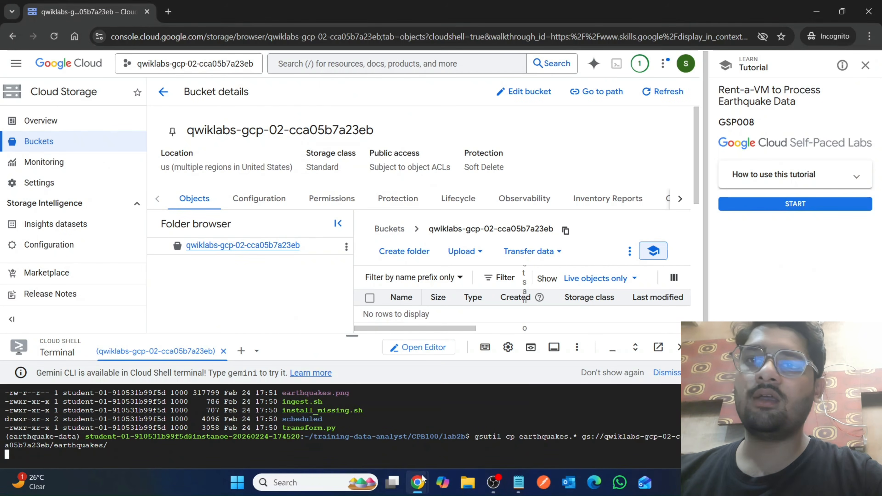
- Check the lab progress for "Create bucket and Store data" and skim the rest of the lab instructions
{"action": "mouse_move", "coordinate": [421, 481]}
{"action": "left_click", "coordinate": [372, 410]}
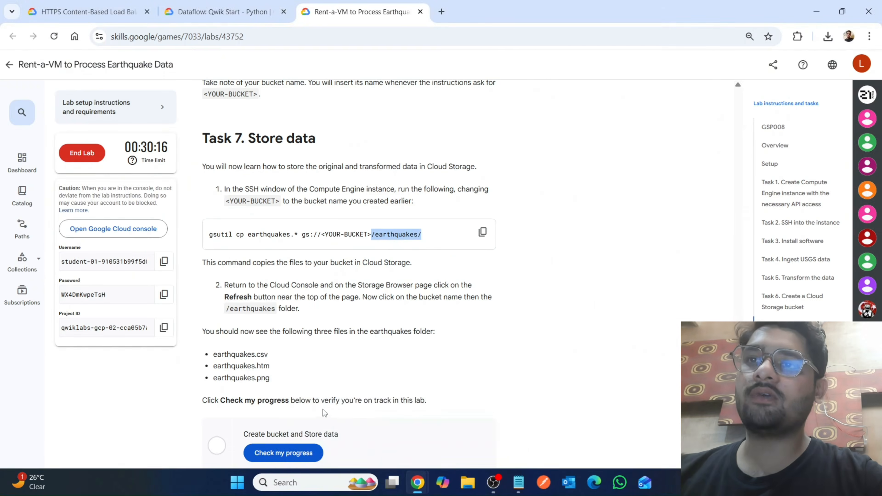
{"action": "scroll", "coordinate": [322, 409], "scroll_direction": "down", "scroll_amount": 4}
{"action": "left_click", "coordinate": [264, 294]}
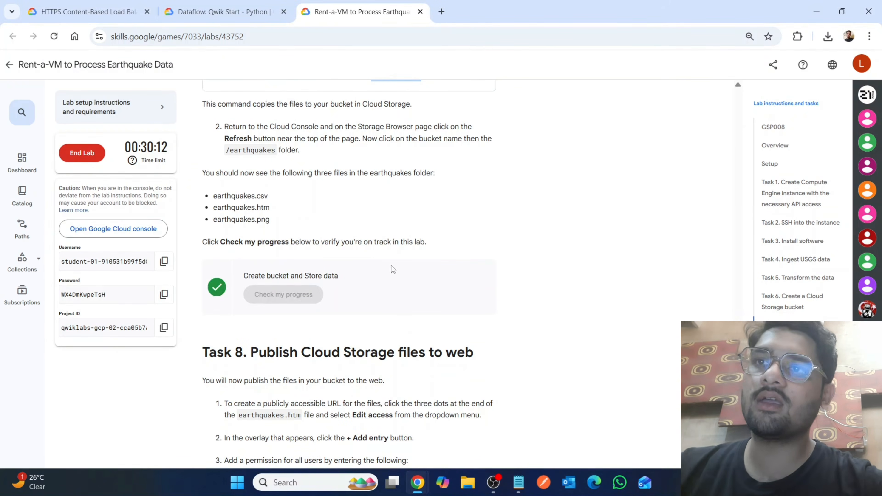
{"action": "scroll", "coordinate": [318, 298], "scroll_direction": "down", "scroll_amount": 20}
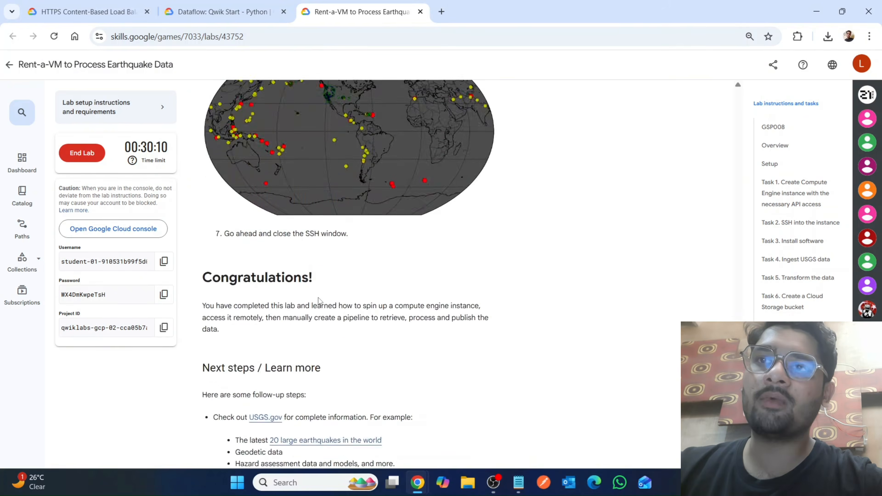
{"action": "scroll", "coordinate": [319, 297], "scroll_direction": "up", "scroll_amount": 20}
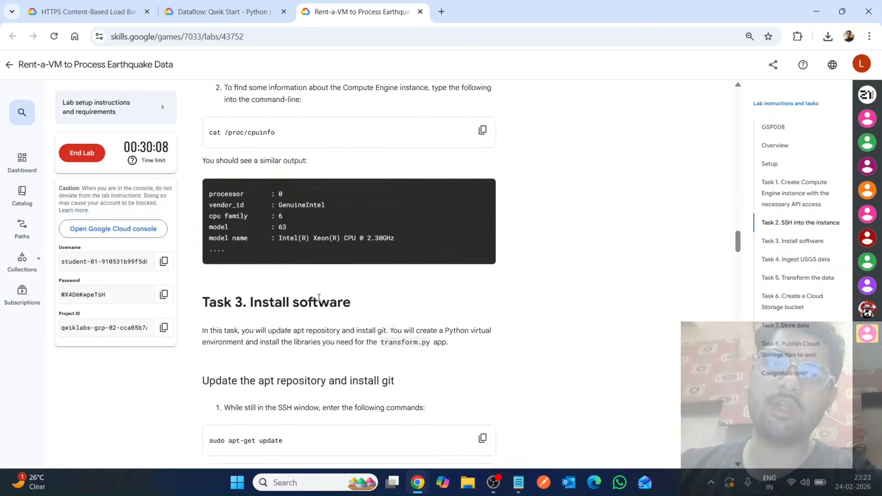